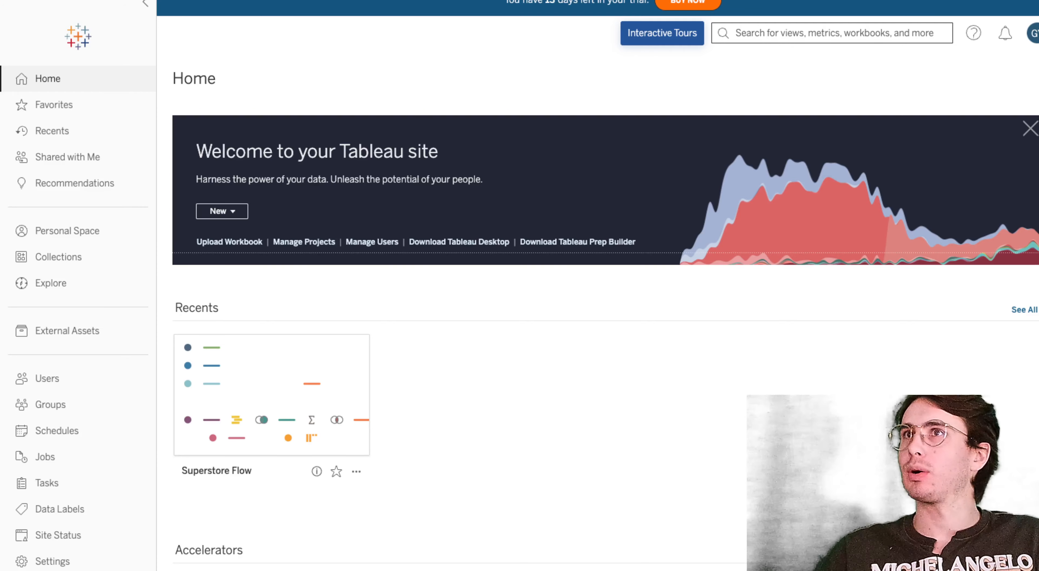
- Create a new workbook and upload the jobs_in_data.csv file as its data source
click(238, 209)
click(247, 252)
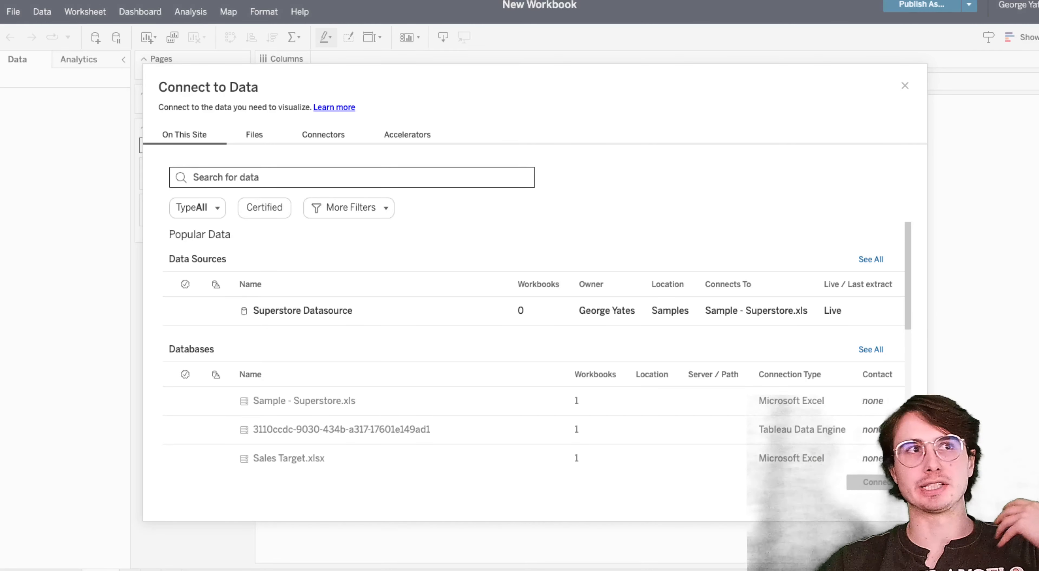
click(380, 317)
scroll(429, 464, down, 5)
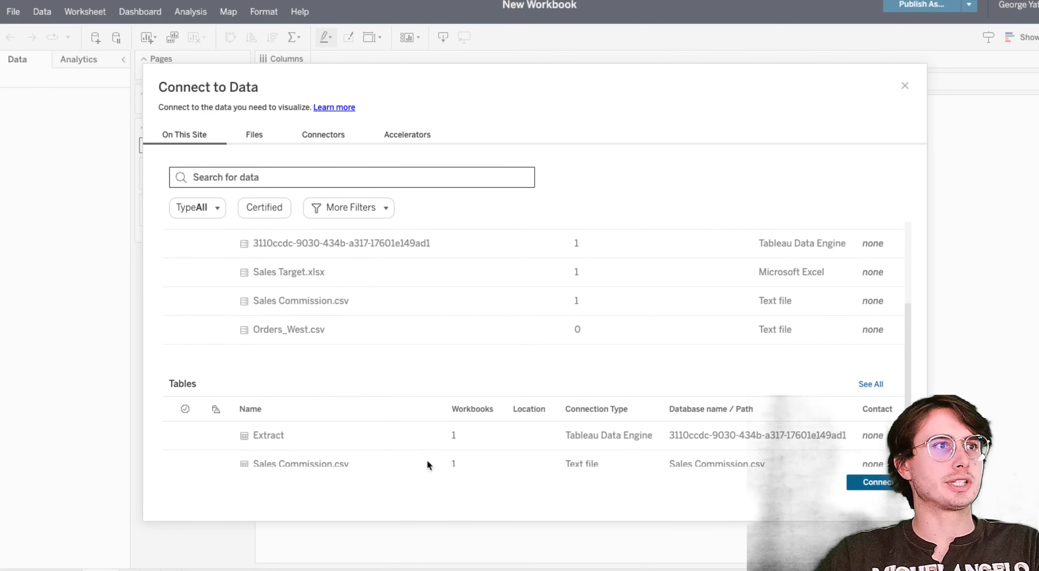
scroll(314, 290, down, 3)
scroll(410, 364, up, 1)
scroll(408, 352, down, 1)
scroll(370, 268, up, 5)
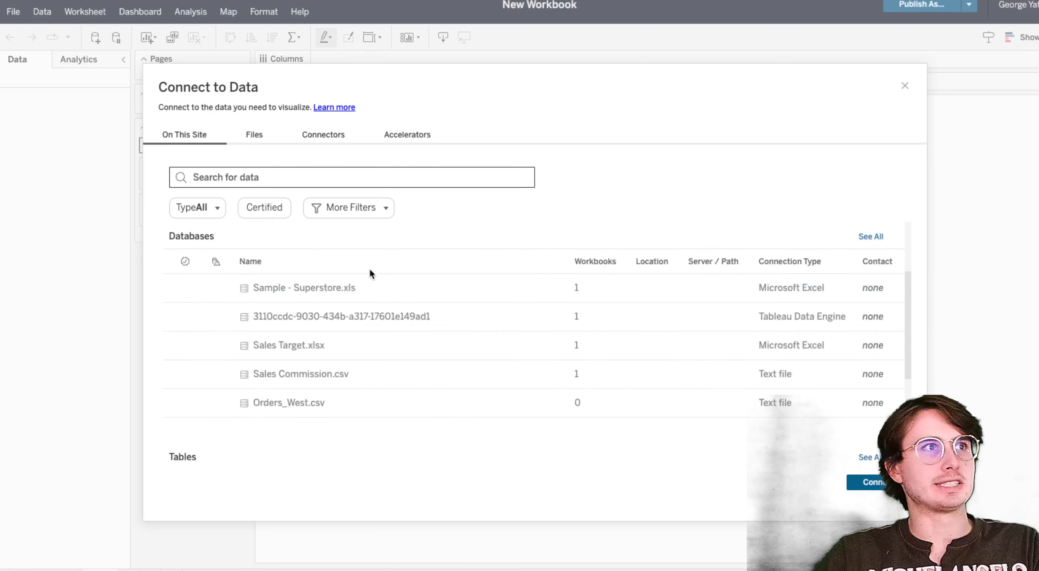
scroll(370, 268, up, 3)
click(254, 134)
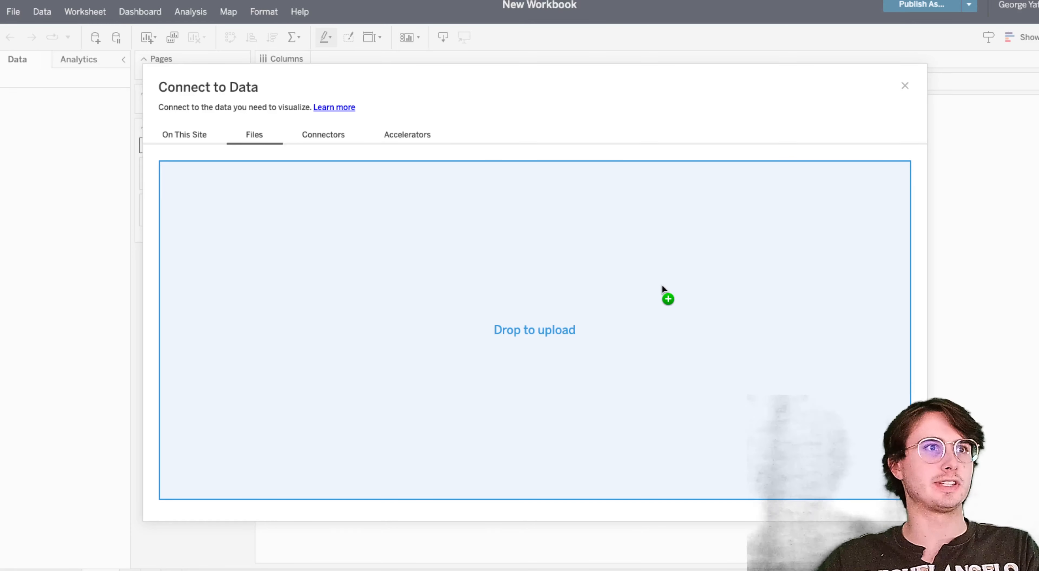
drag(666, 294, 609, 315)
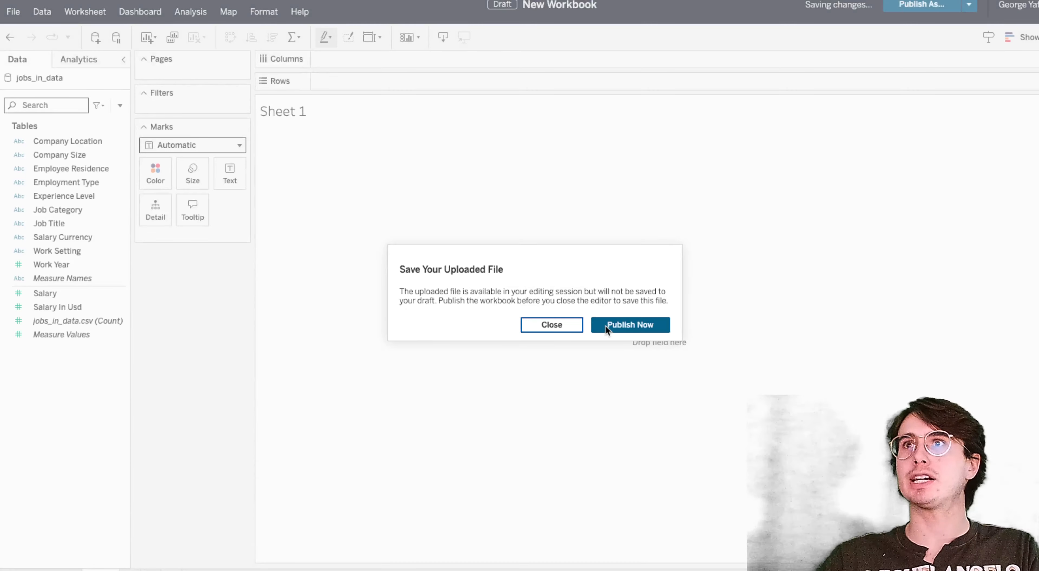
- Publish the workbook to Personal Space under the name firstvisualization
click(644, 330)
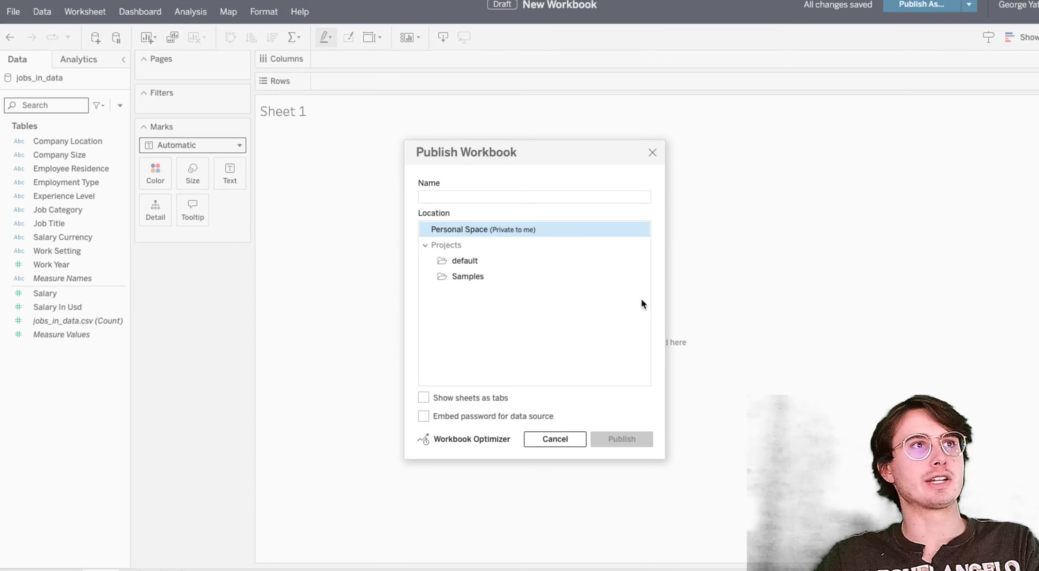
text(firs)
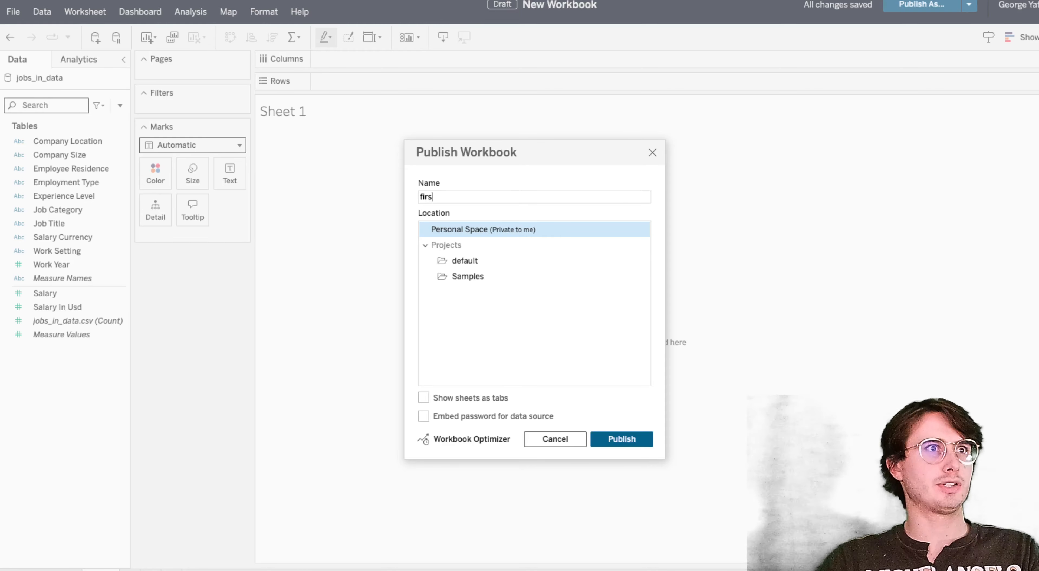
text(tvisualization)
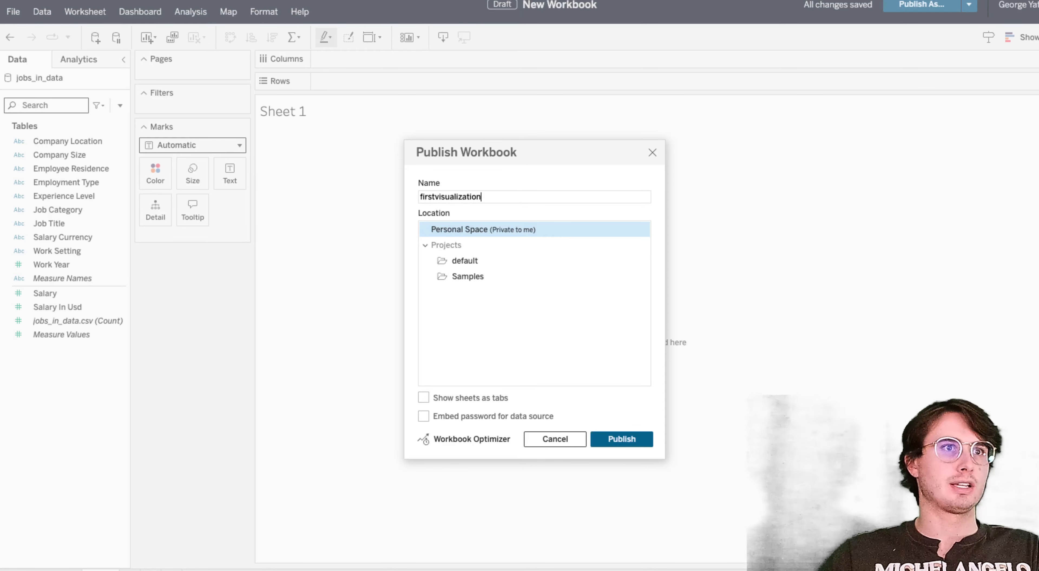
click(640, 441)
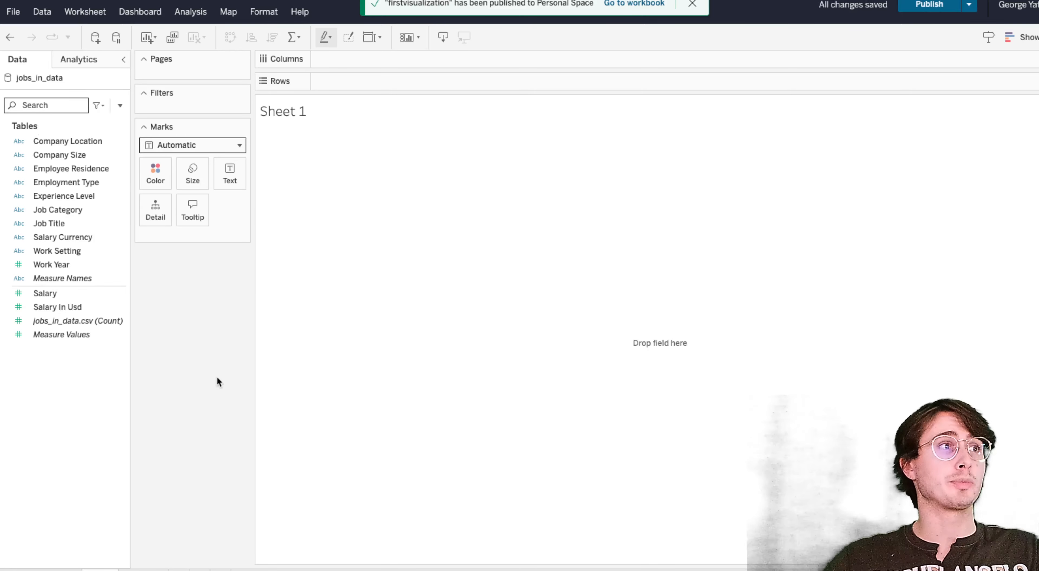
- Build a table on Sheet 1 with Company Location as rows and the sum of Salary In Usd as values
click(107, 306)
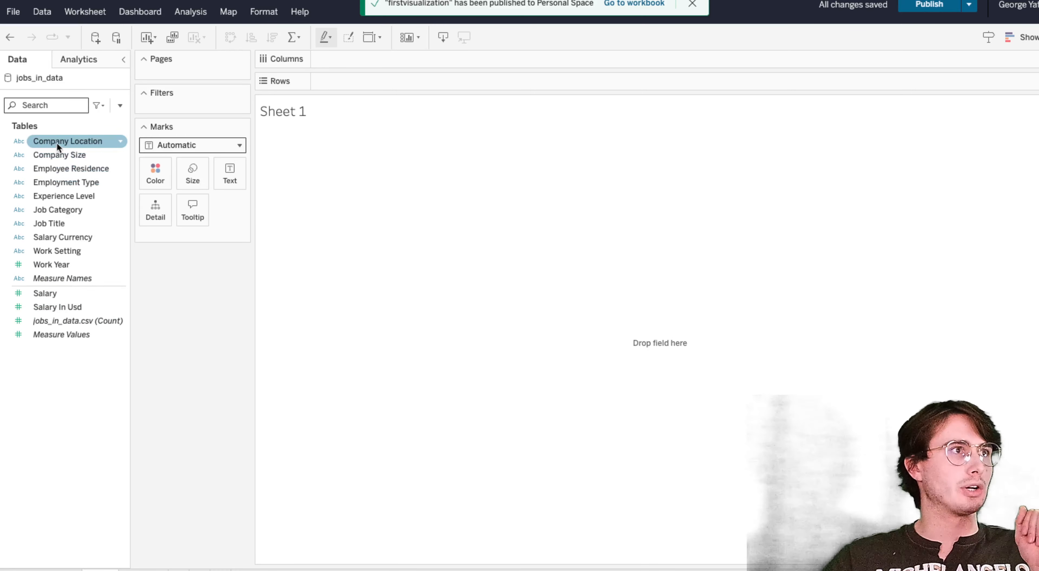
drag(57, 142, 483, 247)
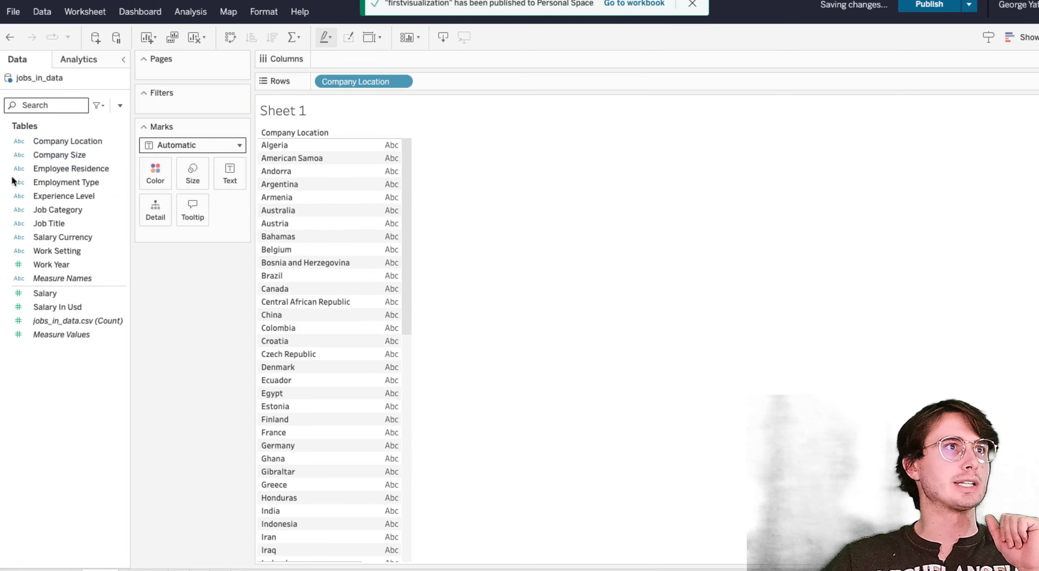
drag(59, 225, 545, 341)
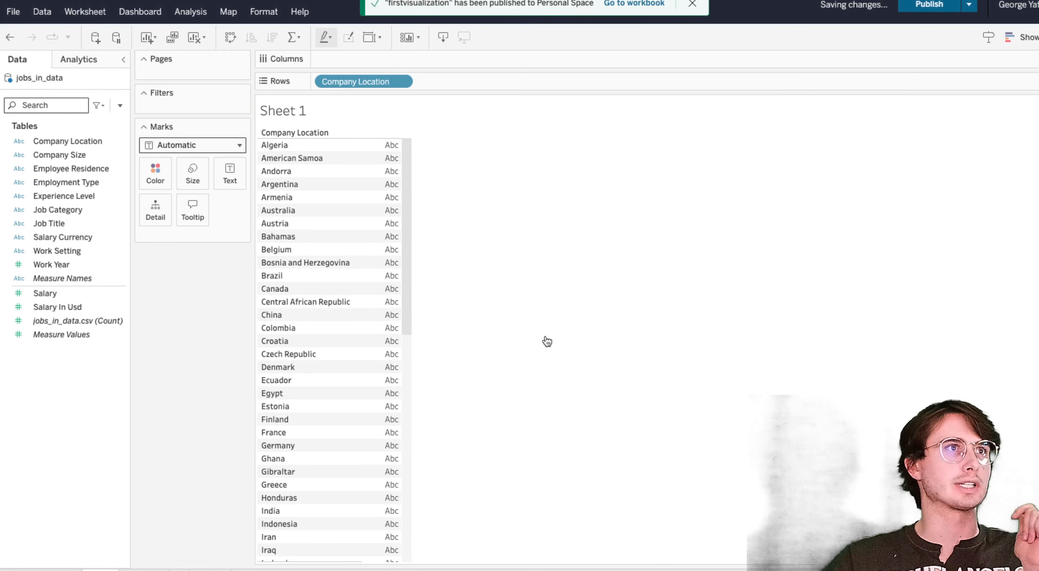
drag(53, 307, 376, 333)
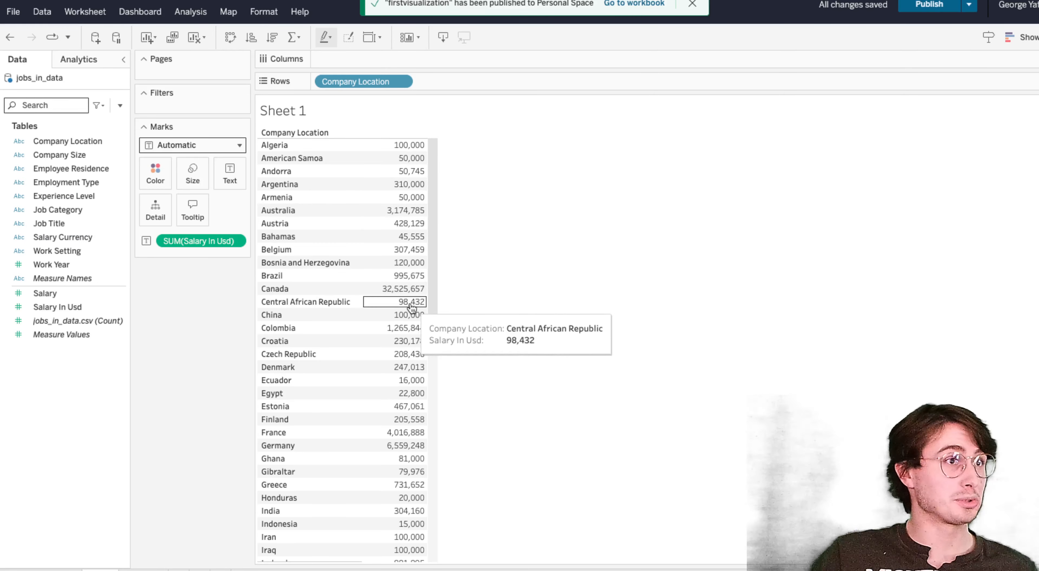
- Add the jobs_in_data.csv count to the table as a second measure beside Salary In Usd
scroll(401, 390, down, 3)
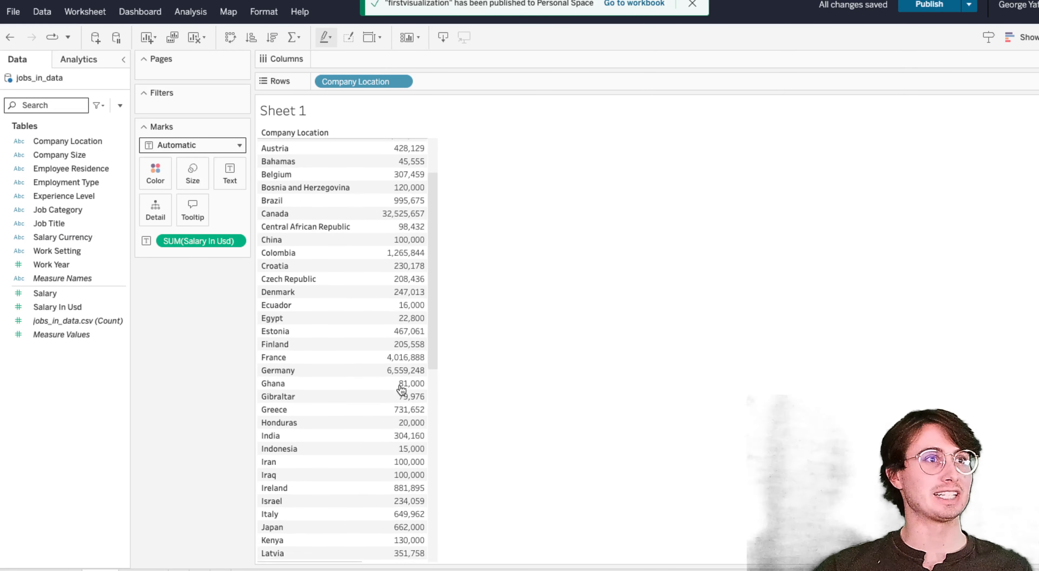
scroll(410, 365, down, 1)
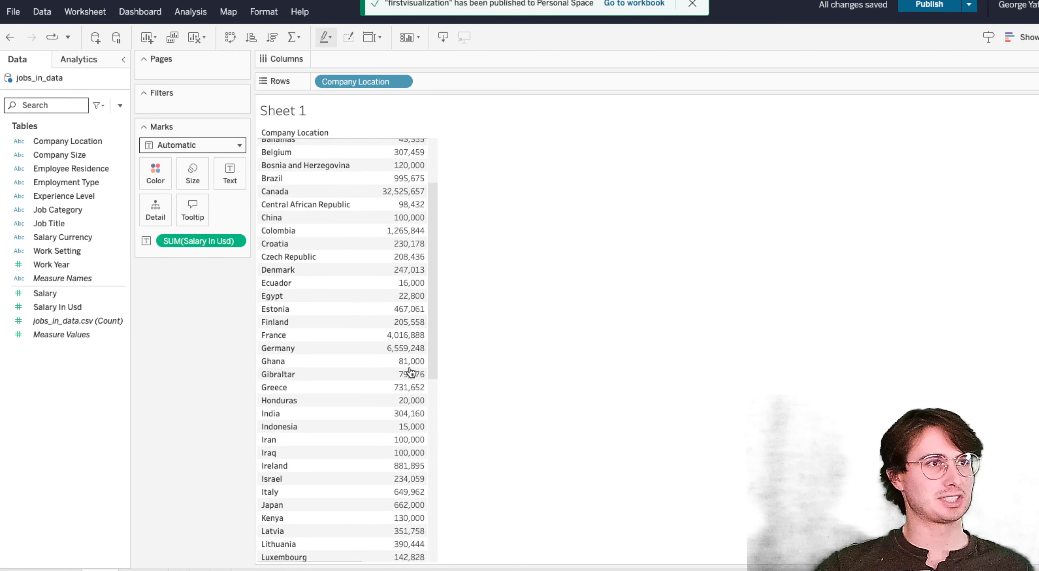
scroll(409, 365, up, 3)
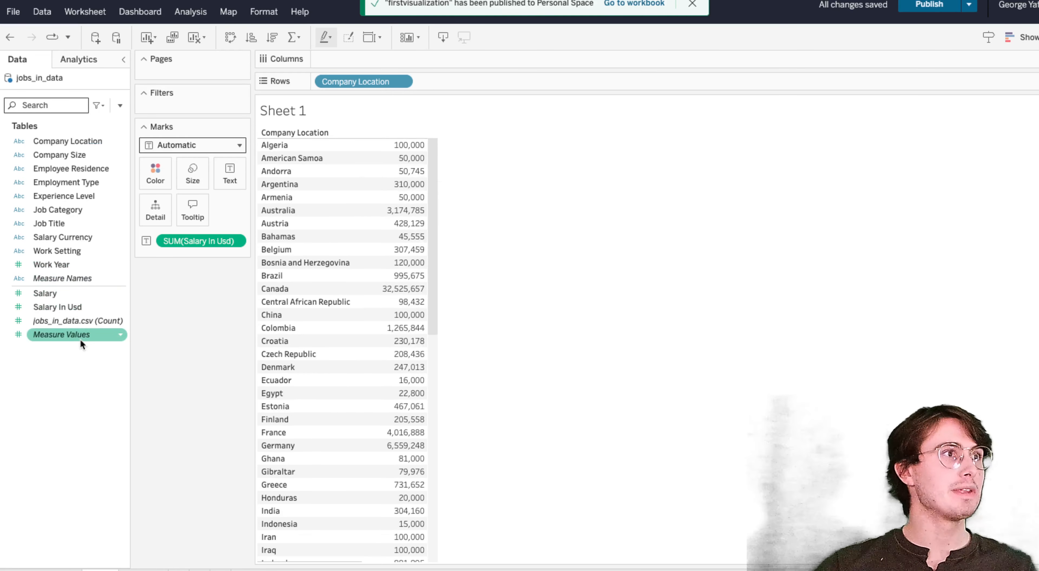
drag(84, 323, 425, 360)
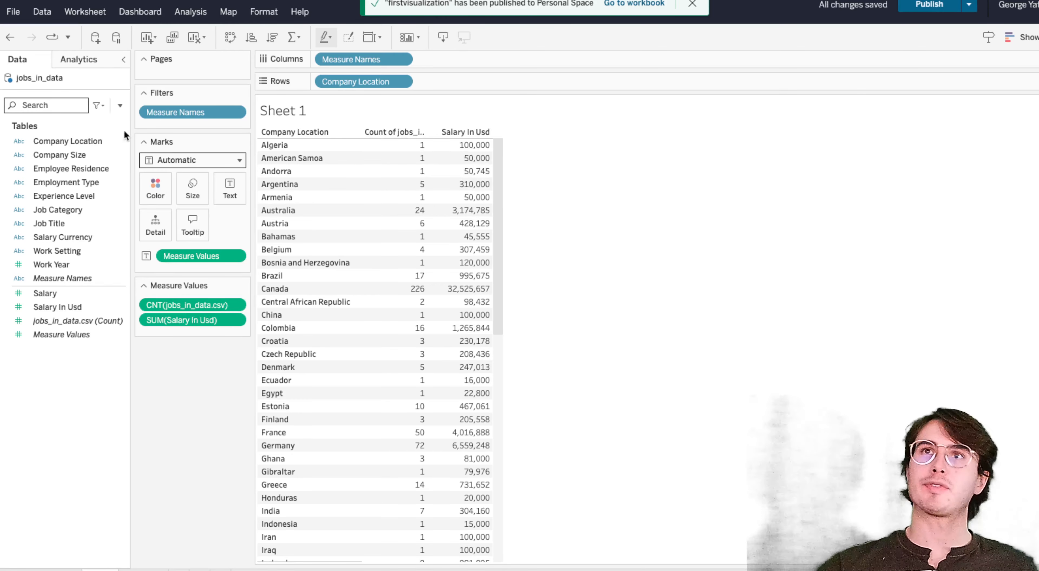
- Try a Percent of Total quick table calculation on the jobs_in_data.csv count and clear it again
click(239, 304)
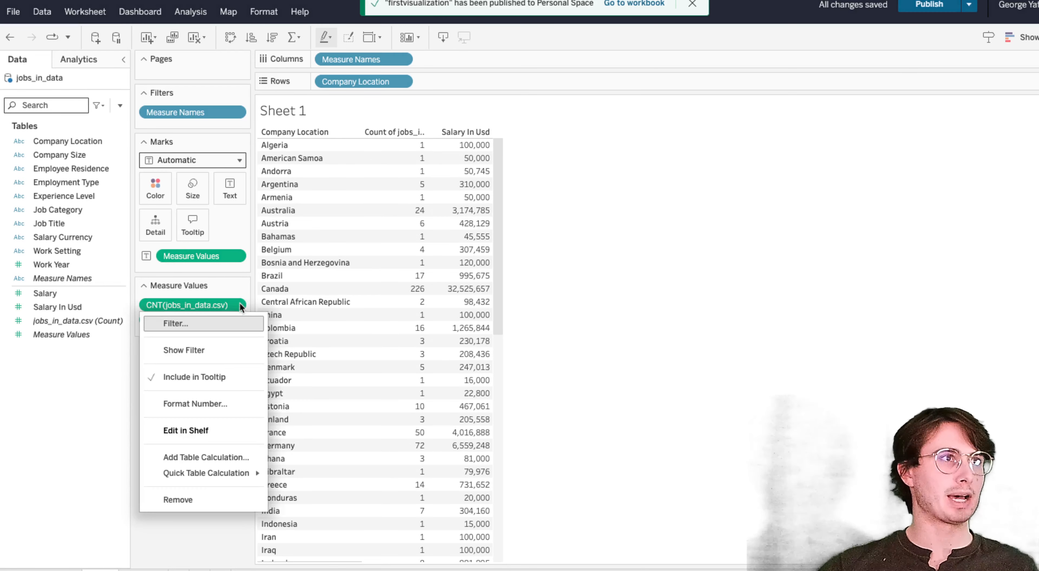
click(239, 304)
click(239, 304)
mouse_move(233, 469)
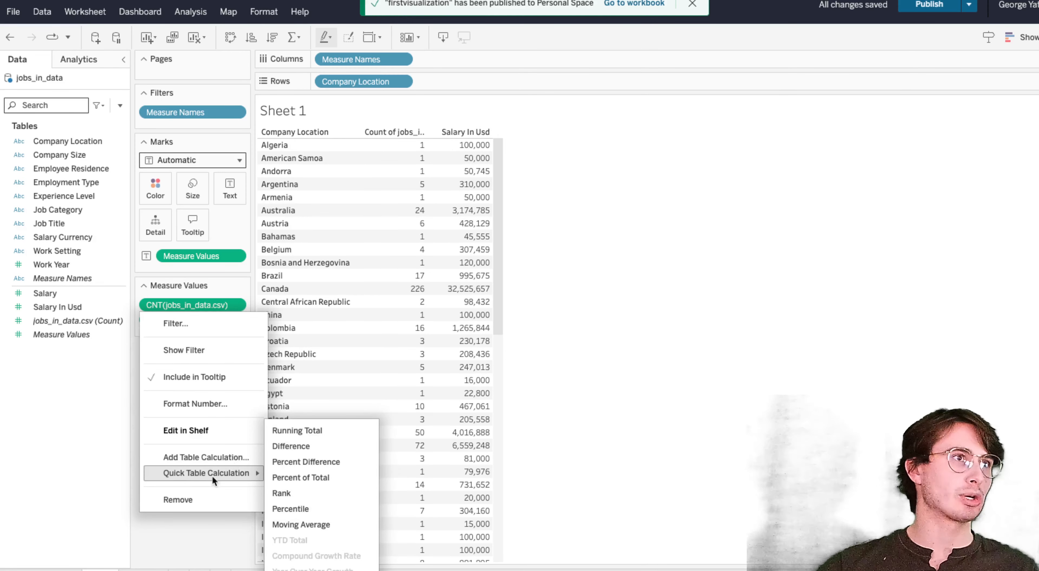
click(312, 475)
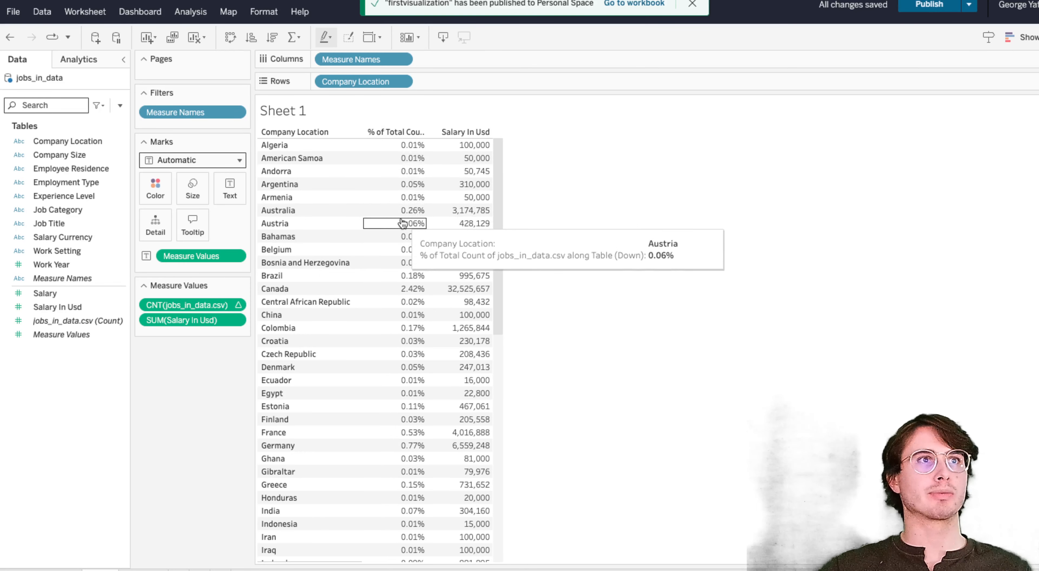
scroll(403, 223, down, 3)
right_click(232, 308)
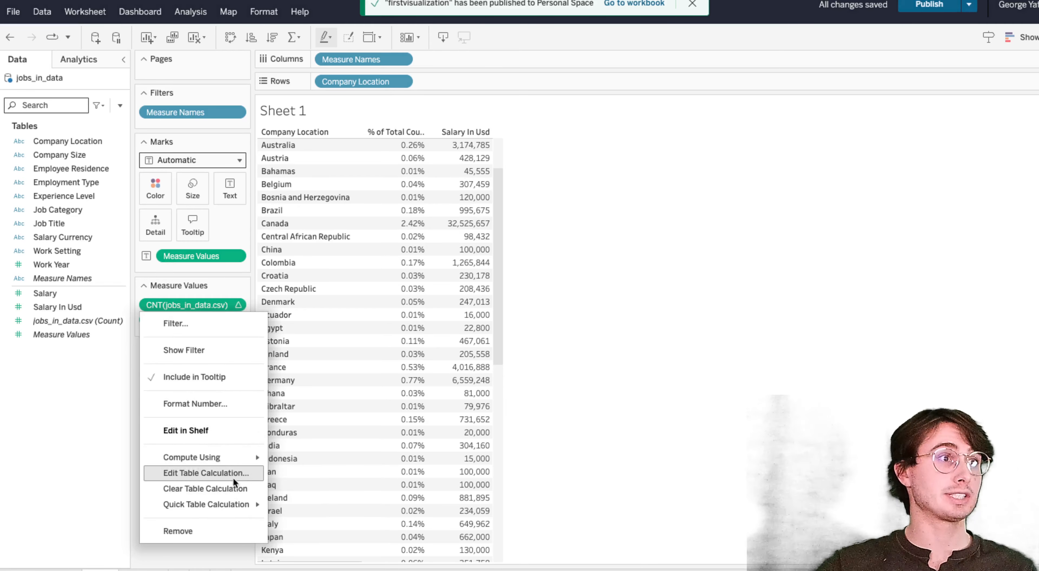
click(235, 487)
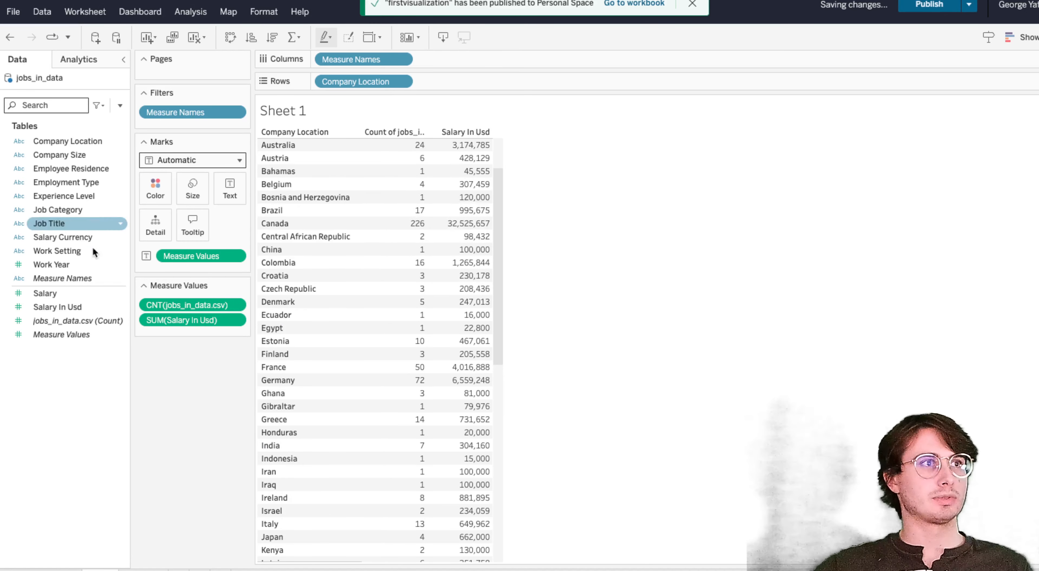
- Add a Difference From table calculation to Salary In Usd, using the specific dimension Company Location relative to China
right_click(238, 319)
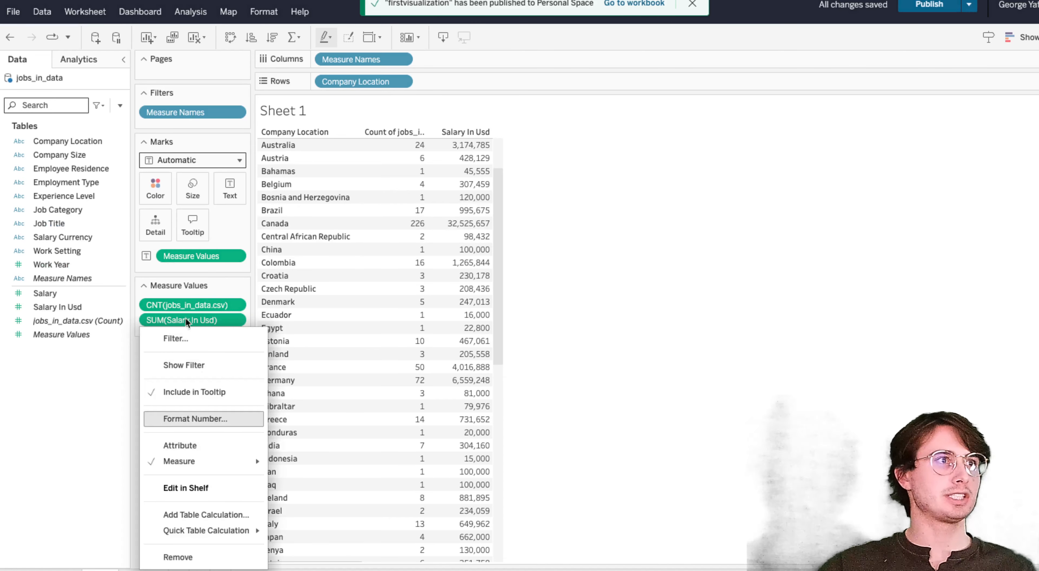
mouse_move(236, 531)
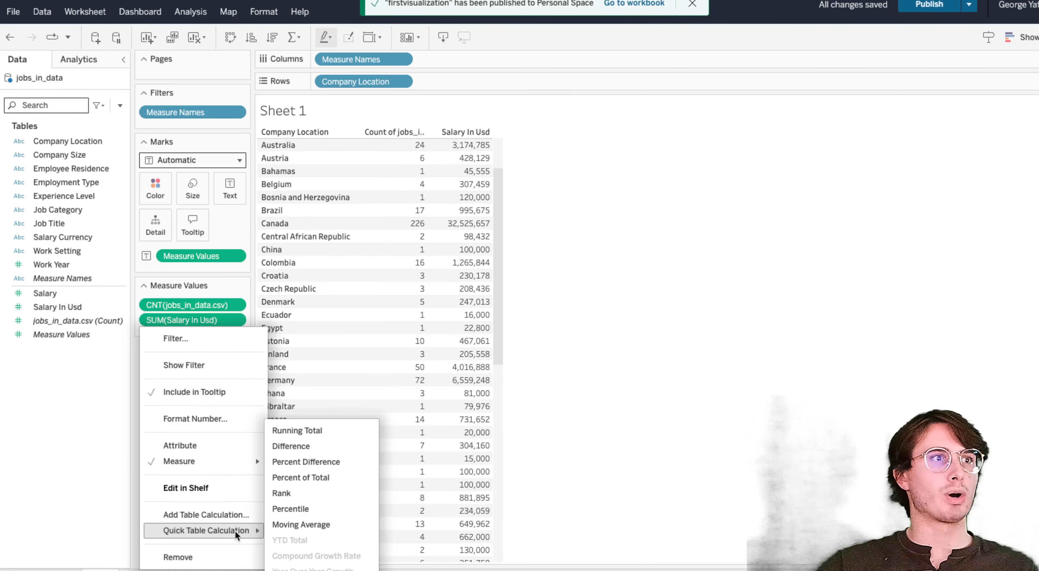
click(222, 515)
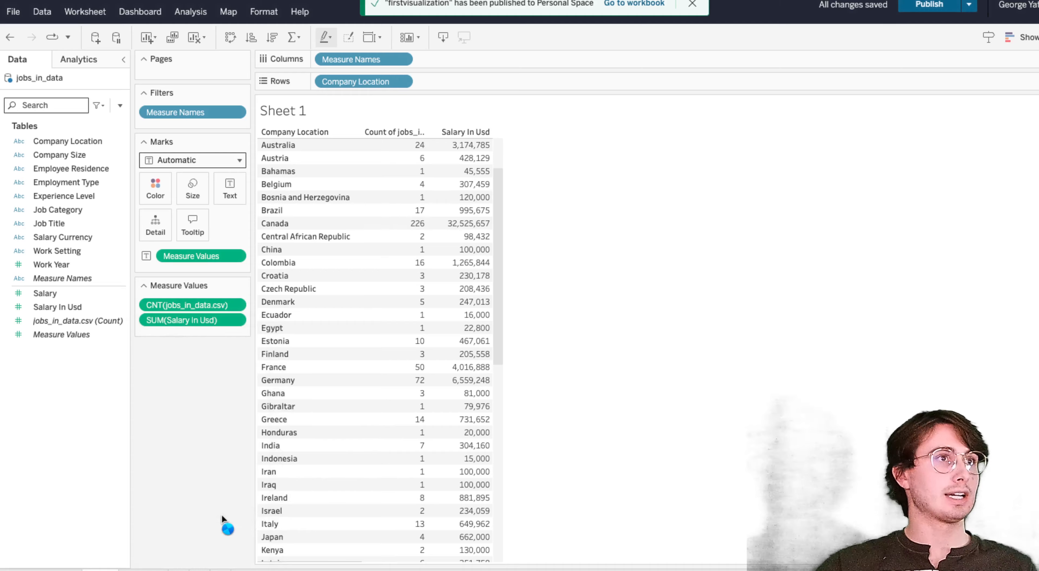
click(538, 238)
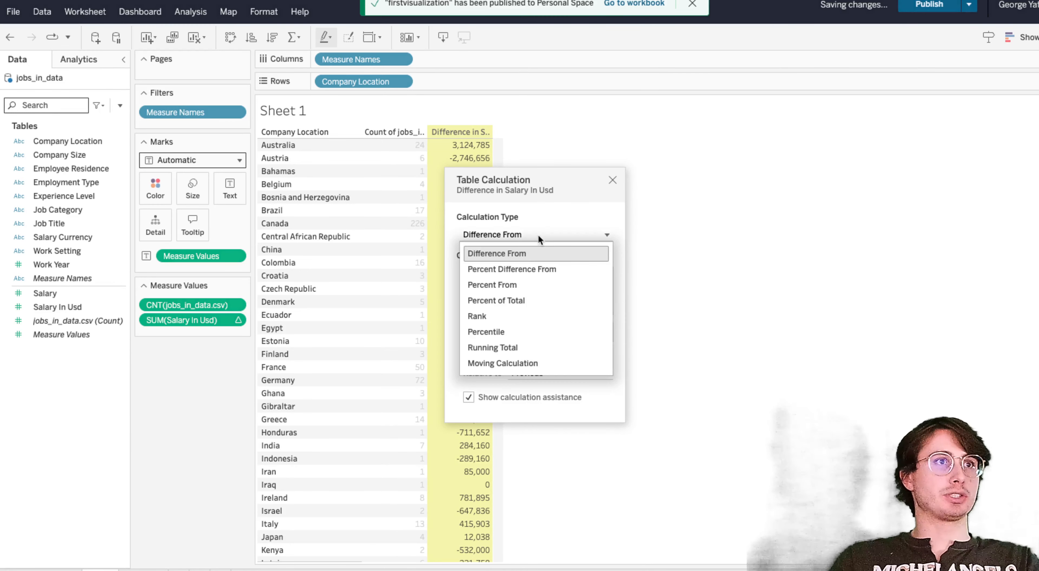
click(546, 184)
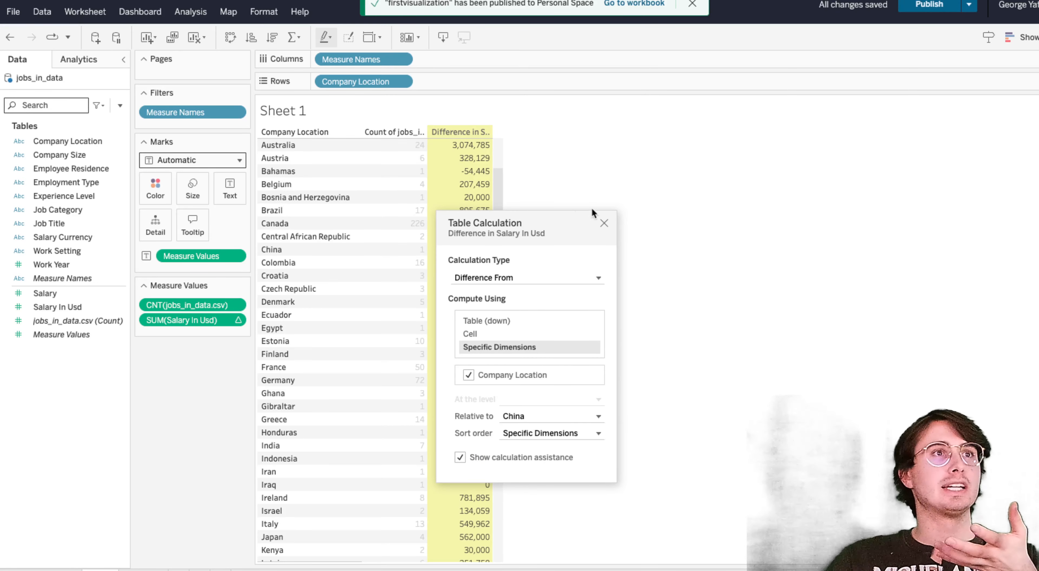
click(606, 225)
mouse_move(477, 253)
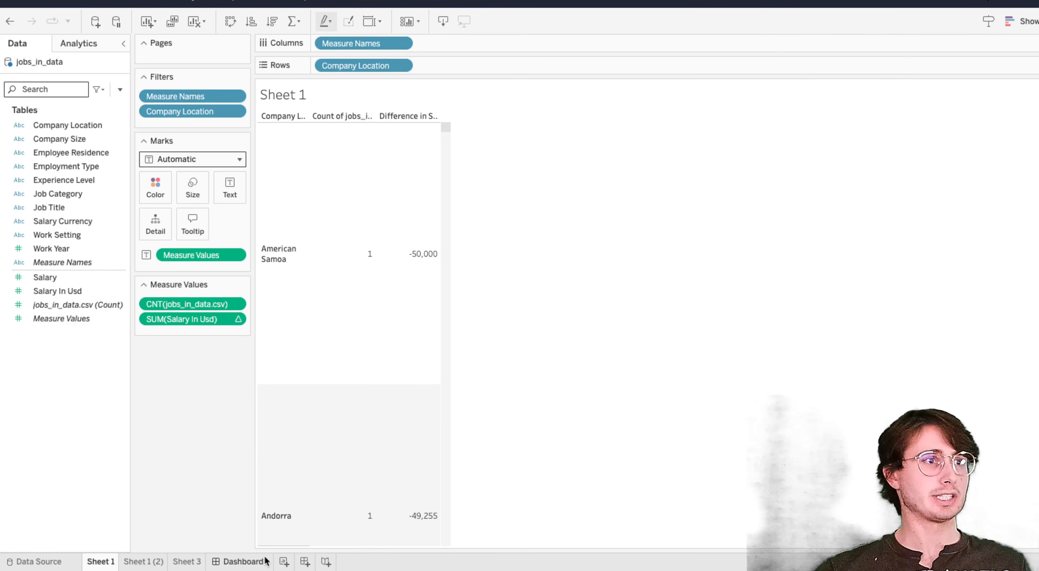
- Create a second dashboard and place Sheet 1 on it
click(304, 562)
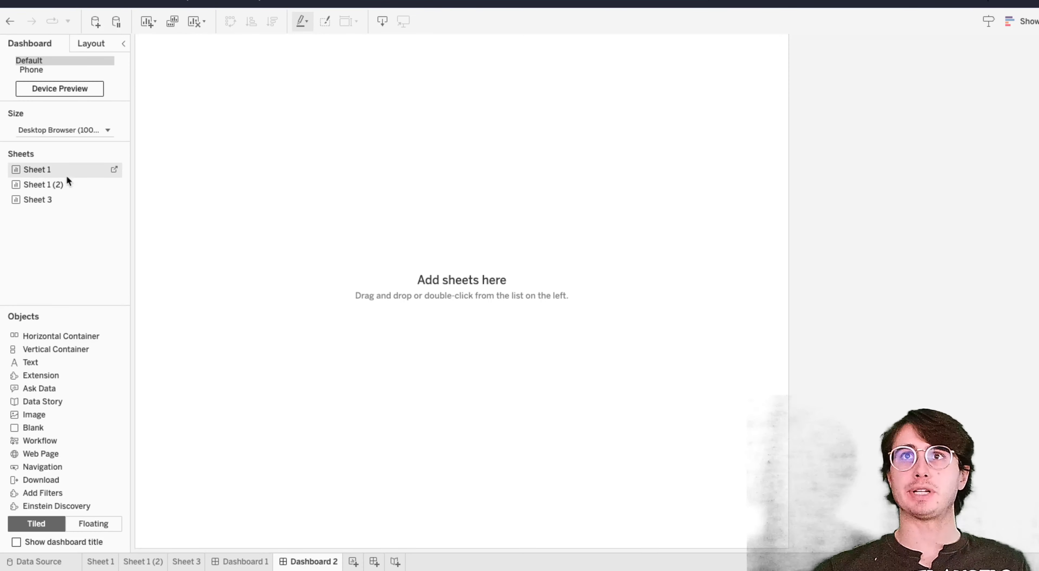
click(74, 177)
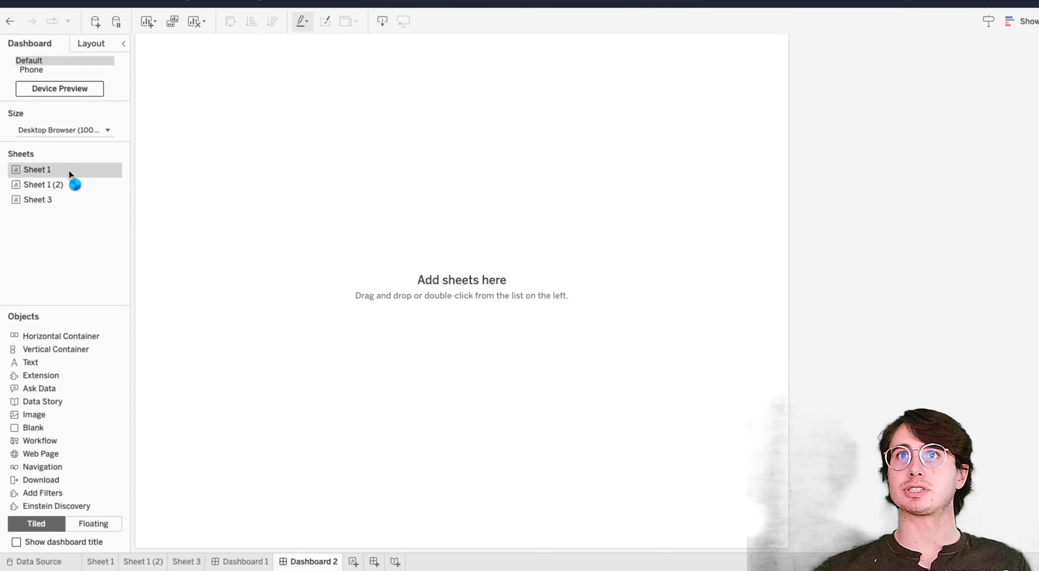
double_click(69, 171)
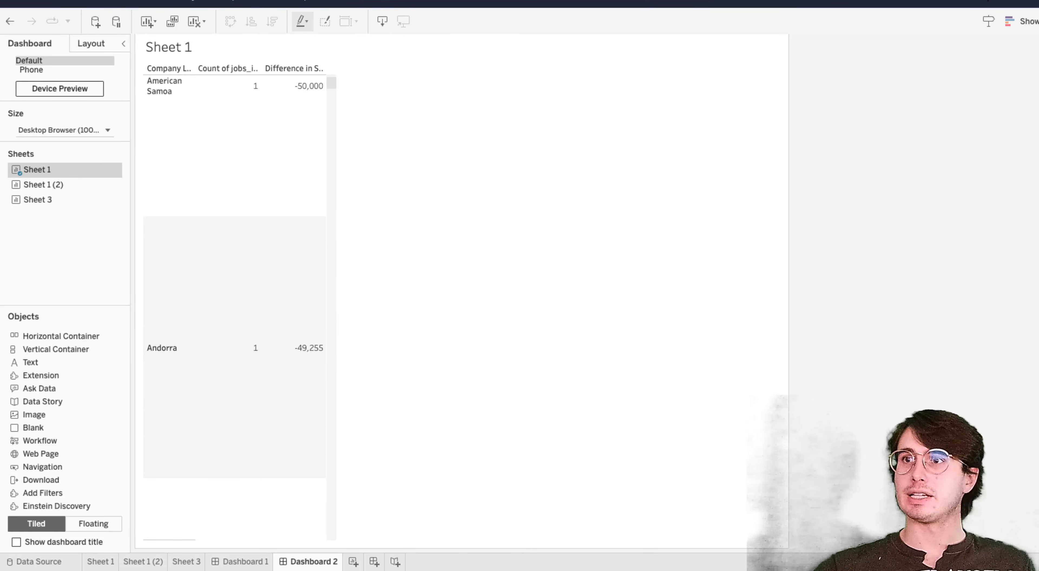
- Return to Sheet 1, show the analytics options, and sort the Employment Type bars by Salary in ascending order
click(100, 561)
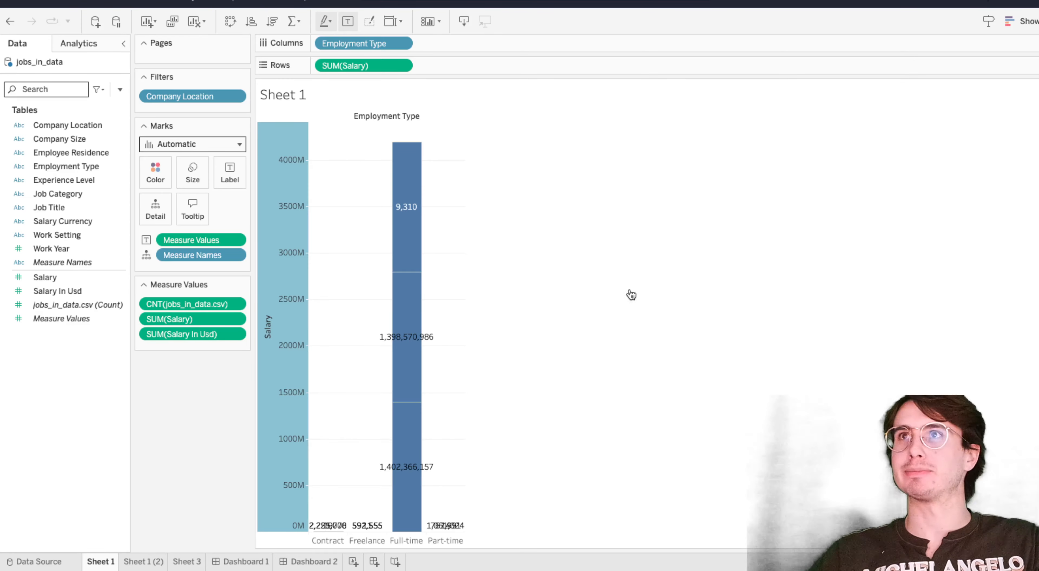
mouse_move(408, 482)
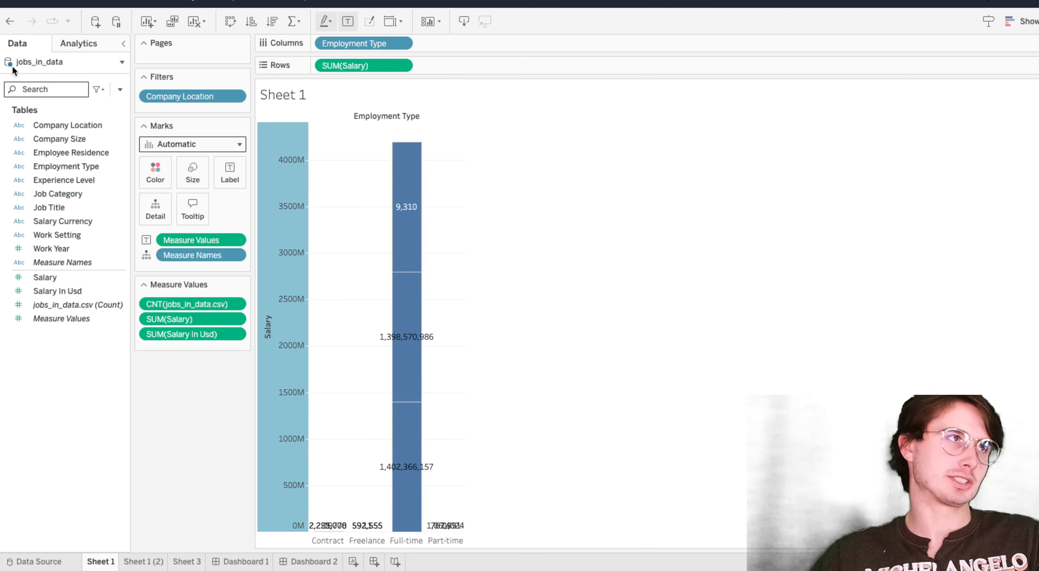
click(65, 44)
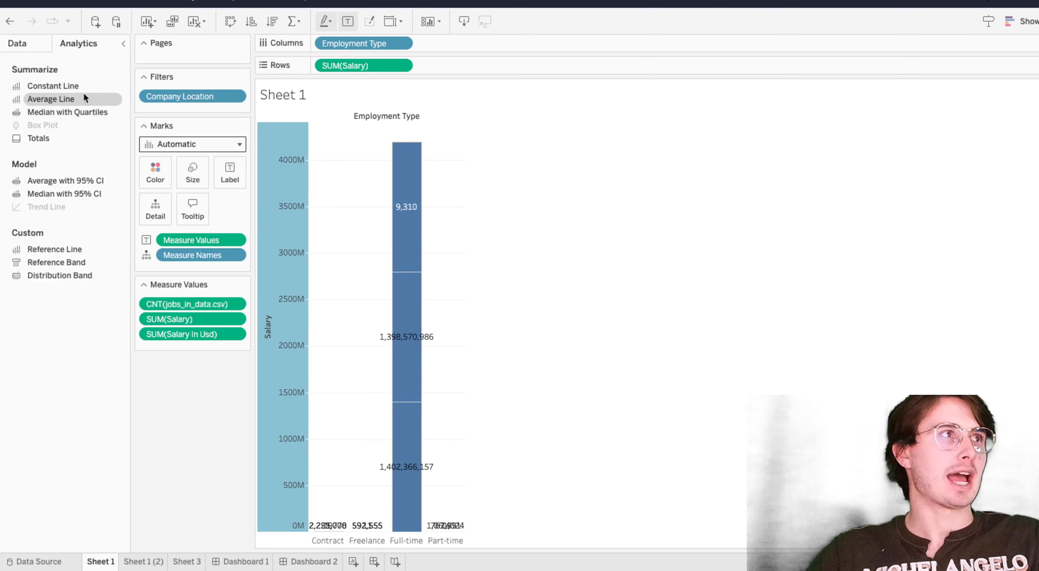
click(368, 216)
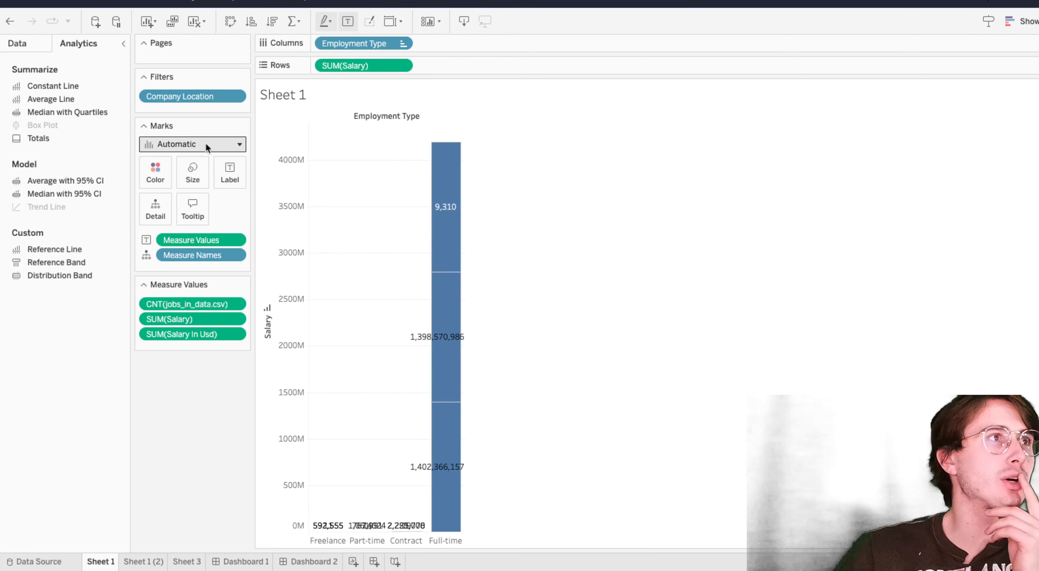
- Try the Line mark type and then the Pie mark type on the Employment Type chart
click(209, 143)
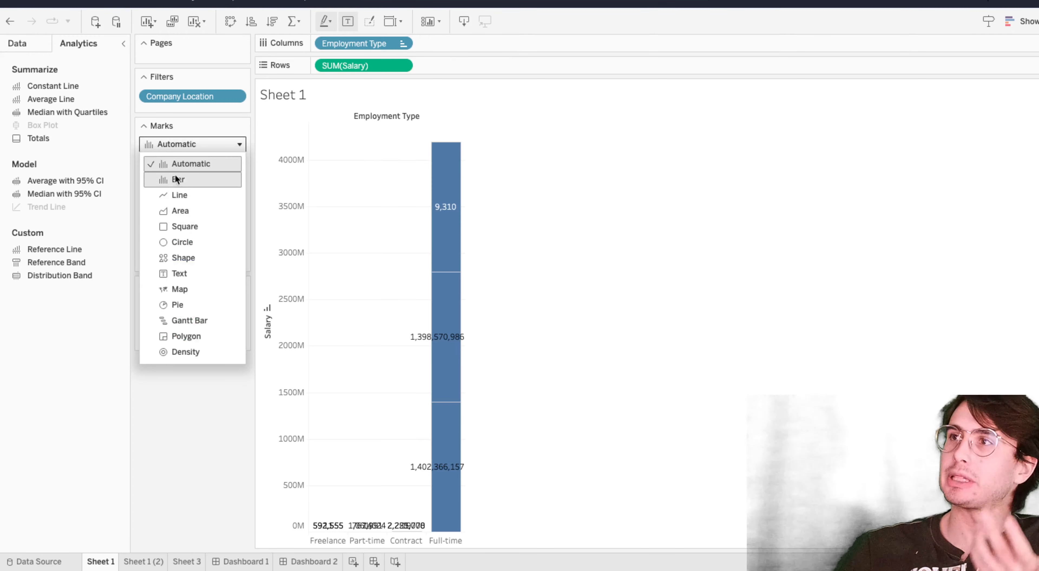
click(191, 194)
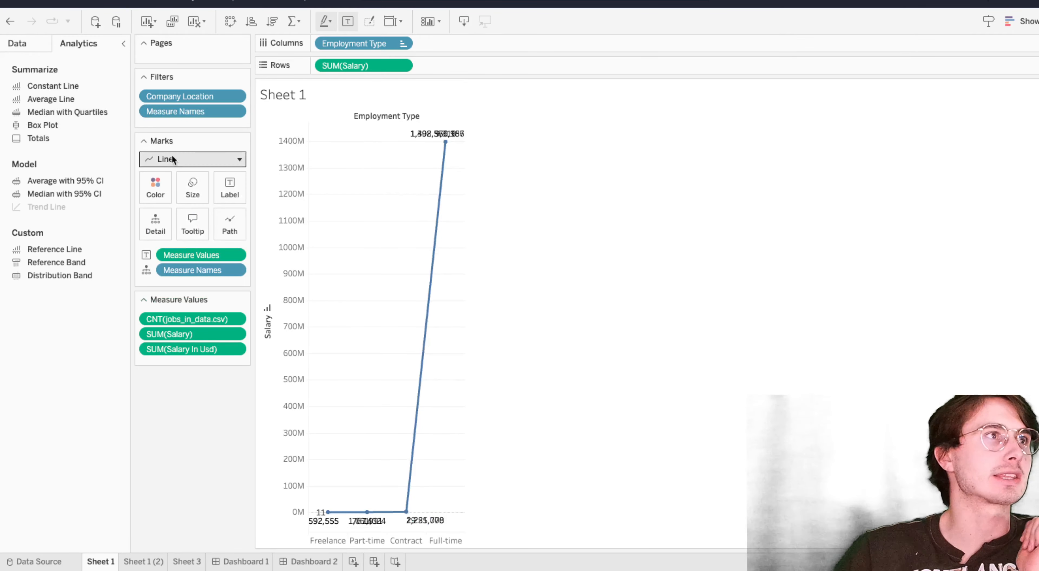
click(209, 160)
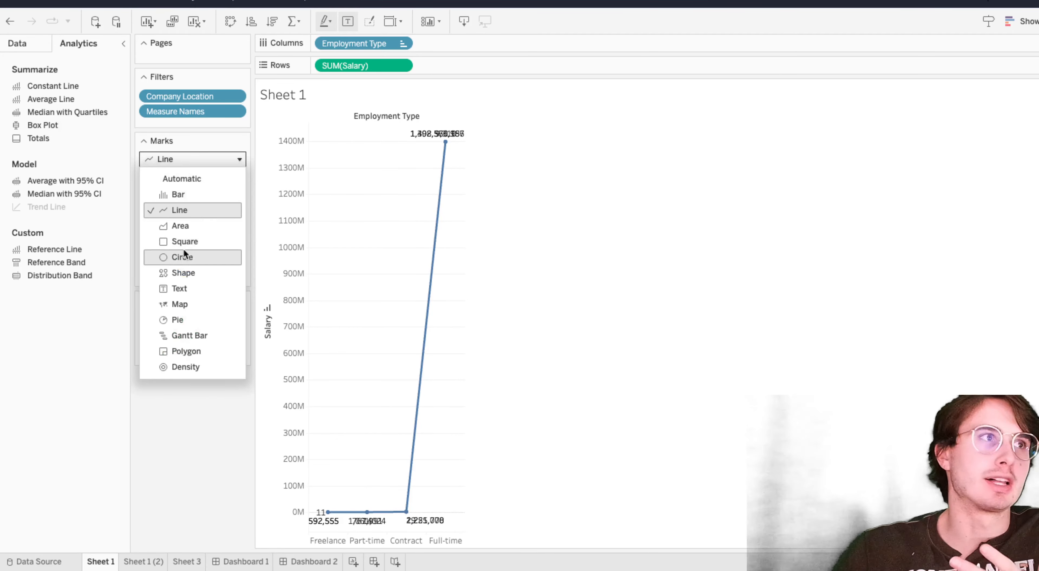
click(168, 315)
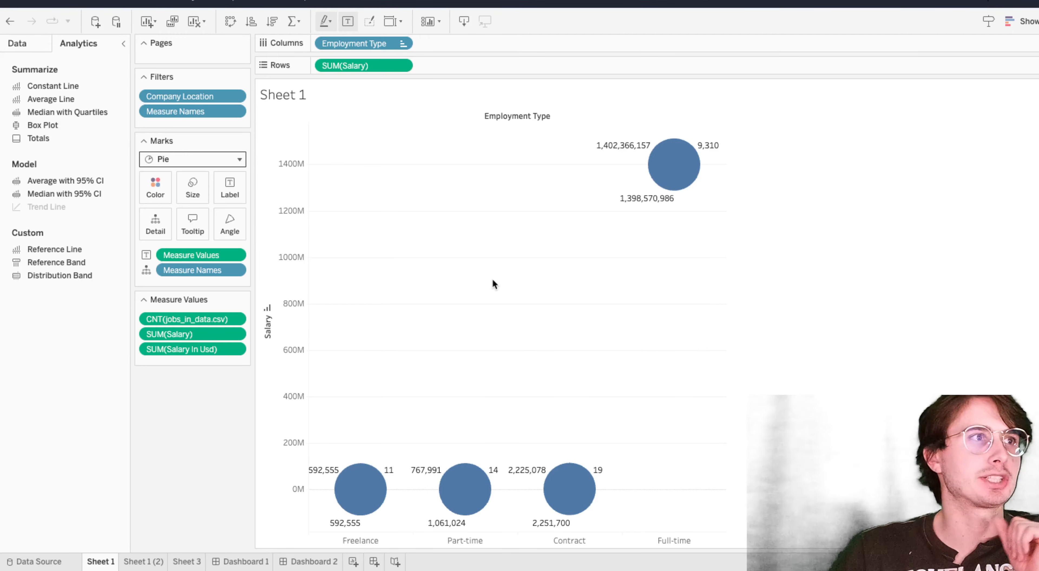
mouse_move(672, 163)
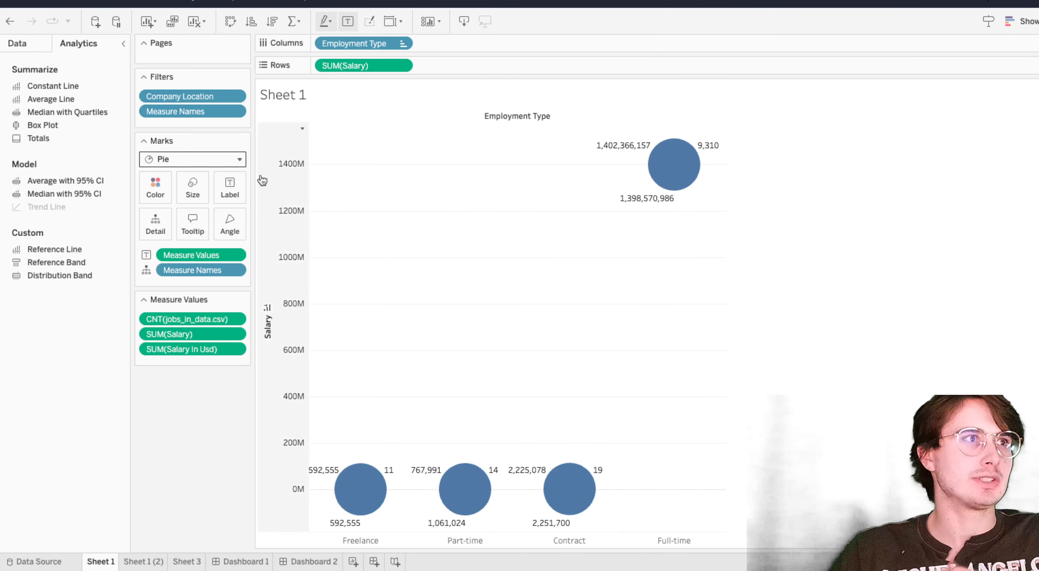
- Remove the CNT(jobs_in_data.csv) and SUM(Salary) measure values and the Company Location filter, keeping Salary In Usd as the label
click(240, 319)
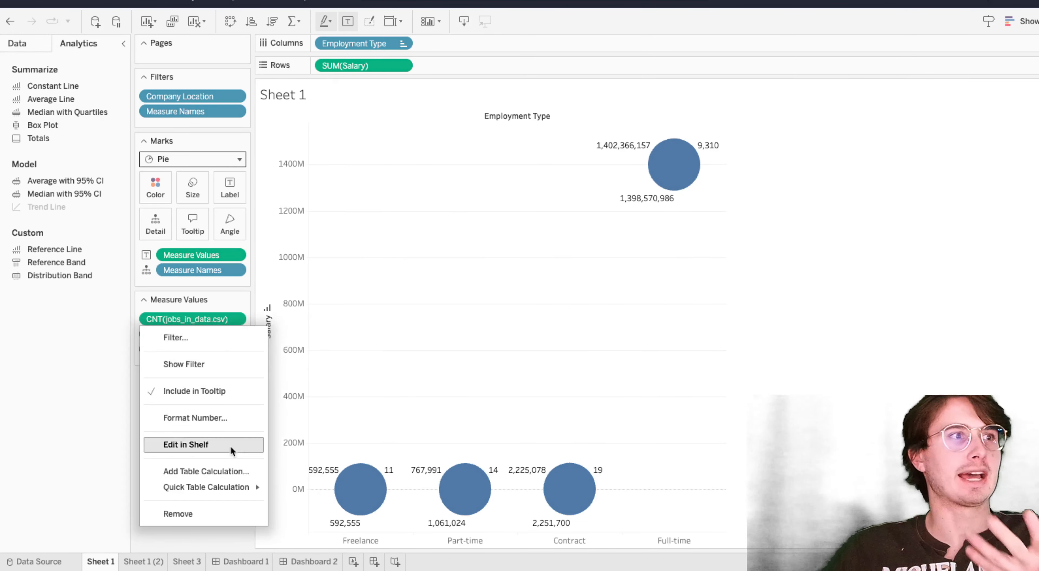
click(201, 515)
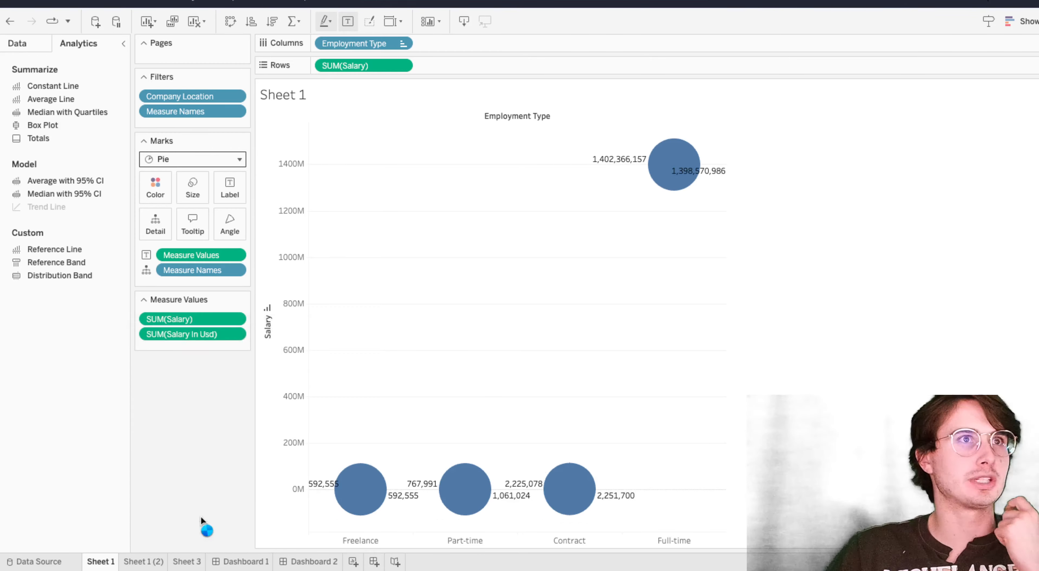
click(239, 319)
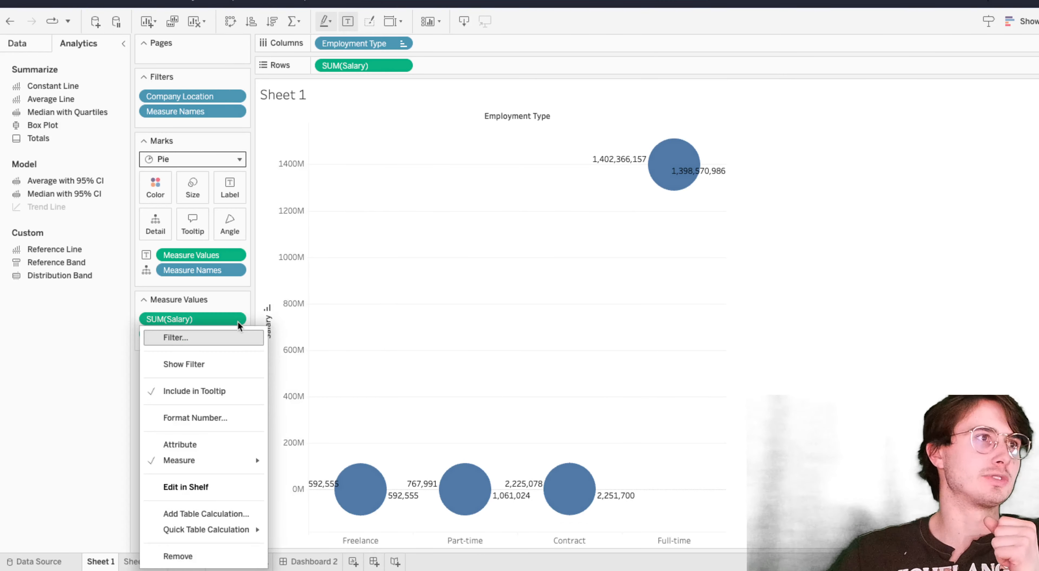
click(178, 555)
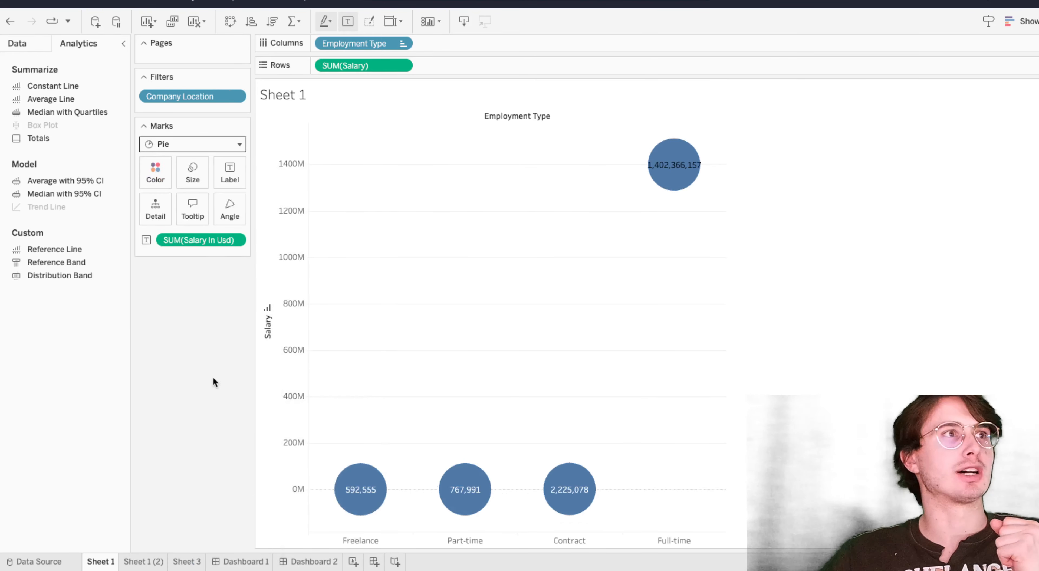
mouse_move(570, 504)
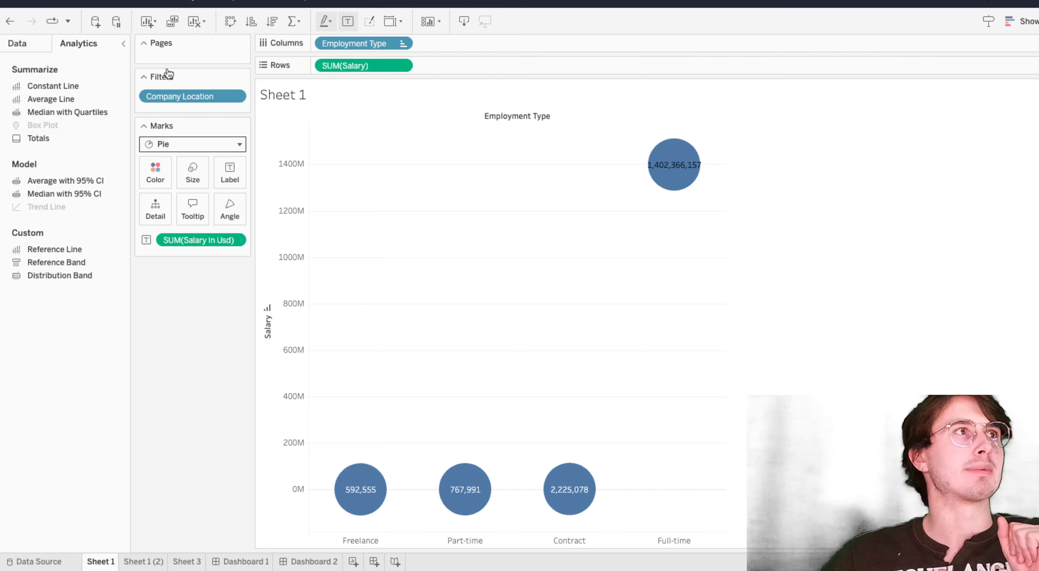
click(169, 50)
click(156, 46)
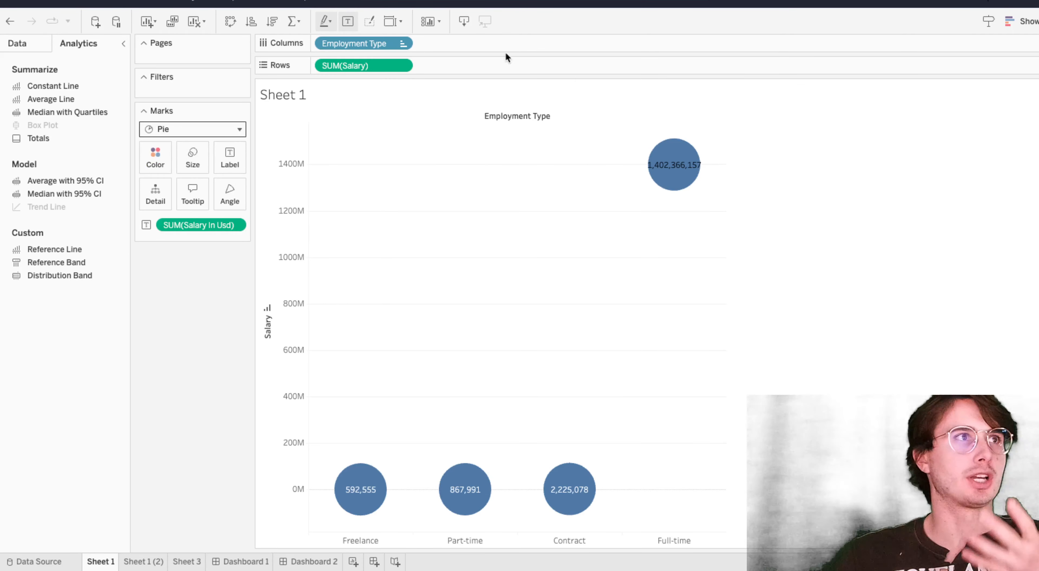
- Try the Density mark type and then the Map mark type on the Employment Type chart
click(195, 129)
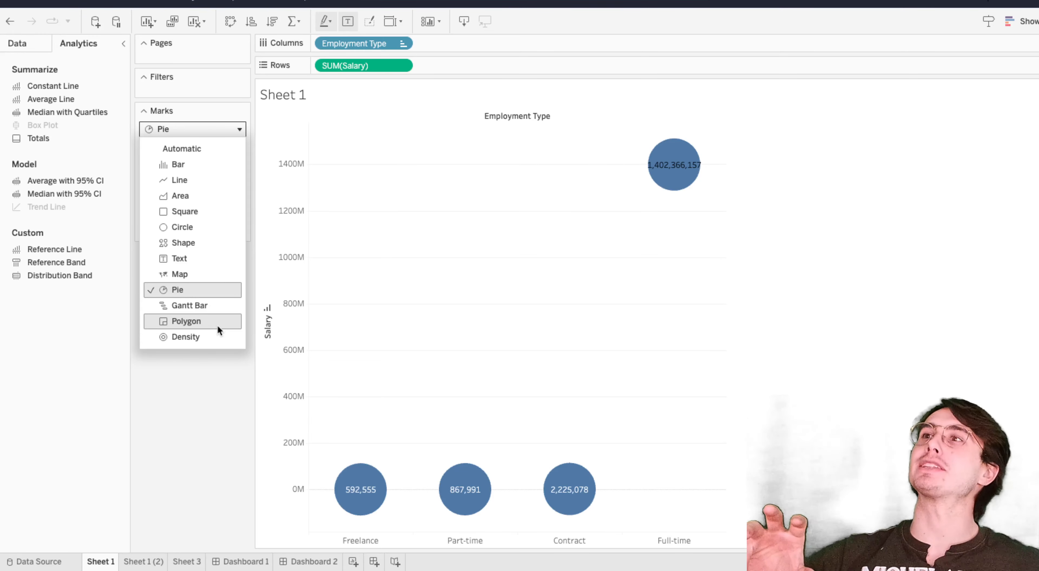
click(212, 338)
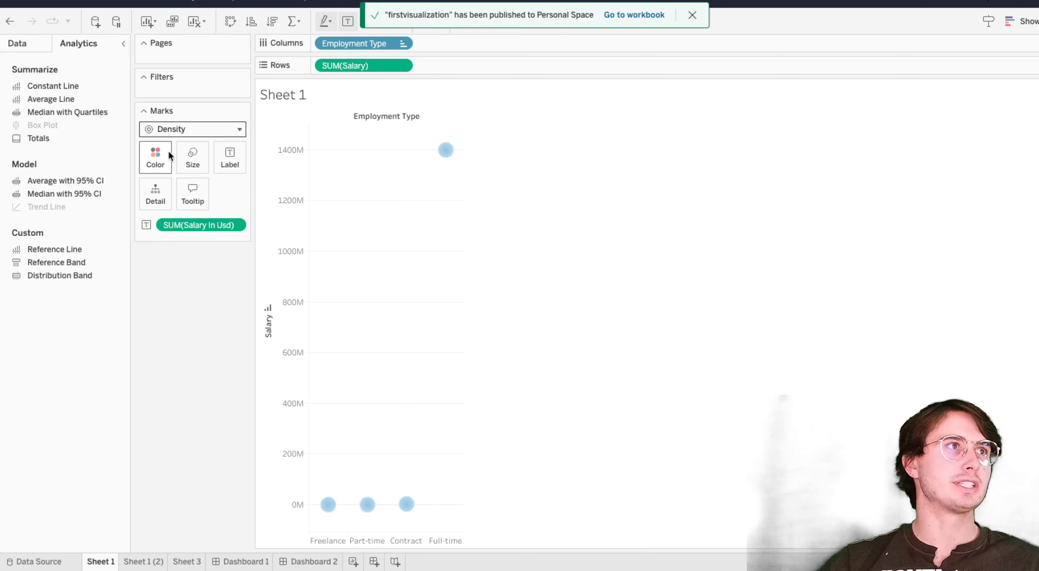
click(176, 129)
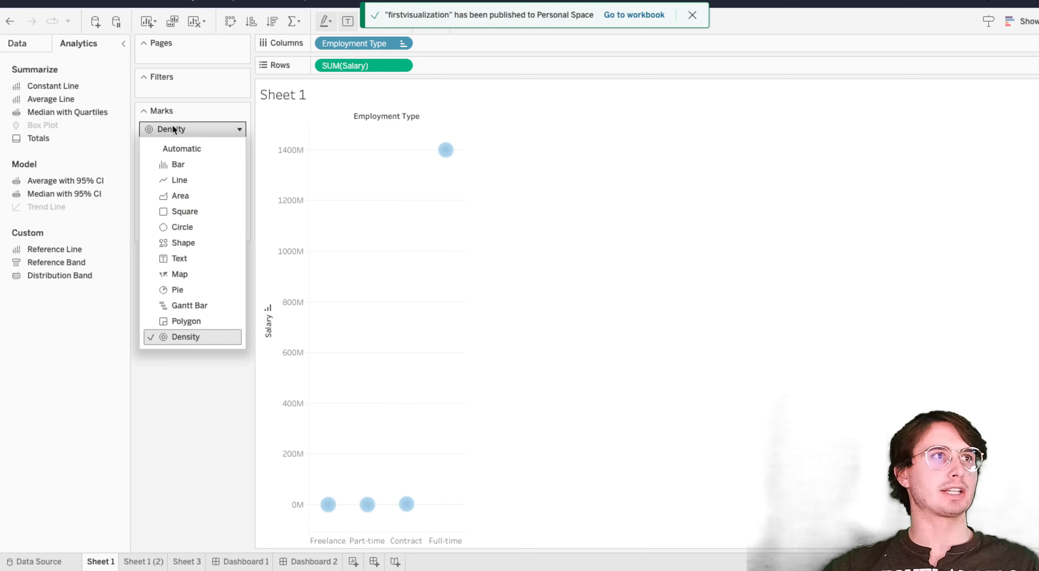
click(189, 272)
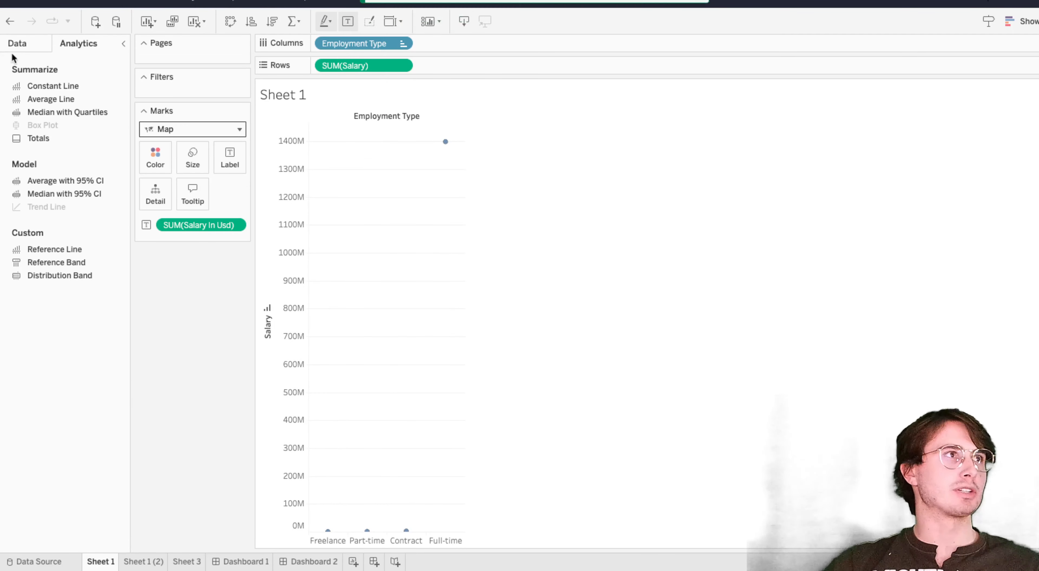
- Replace Employment Type with Company Location as the column field, and highlight the Italy and Luxembourg categories
click(18, 44)
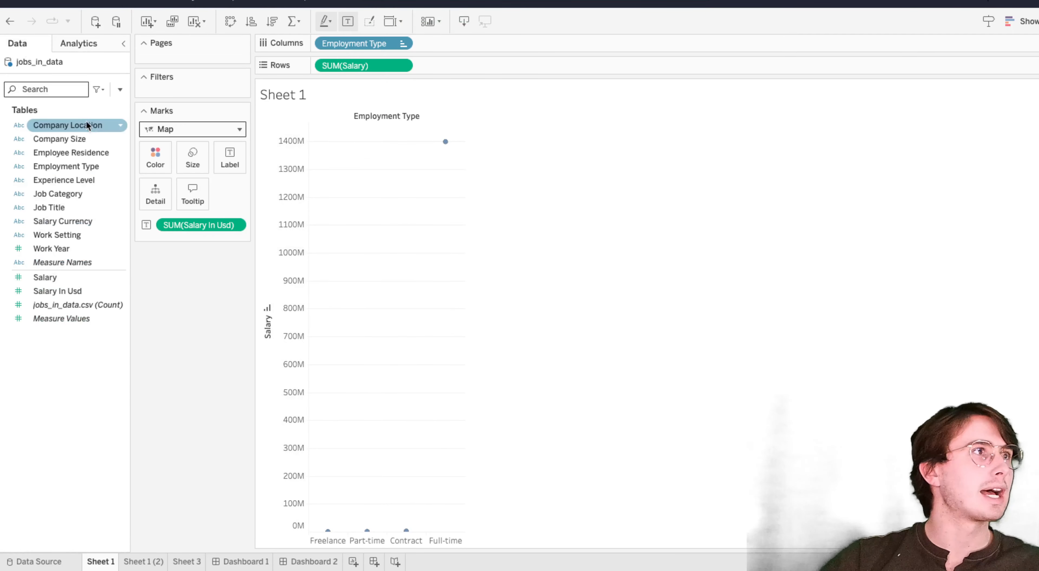
drag(85, 126, 387, 43)
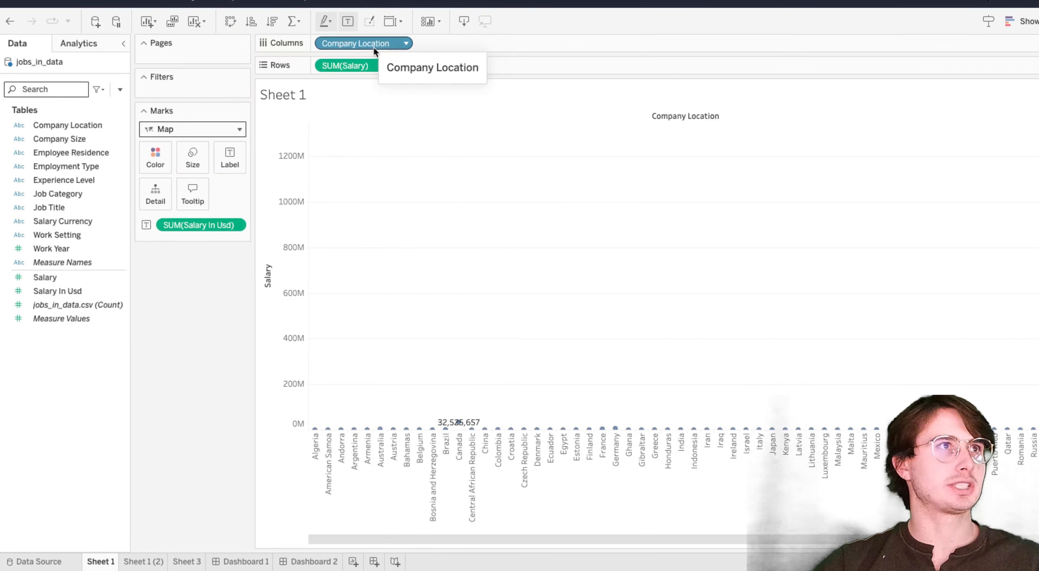
click(406, 45)
click(528, 129)
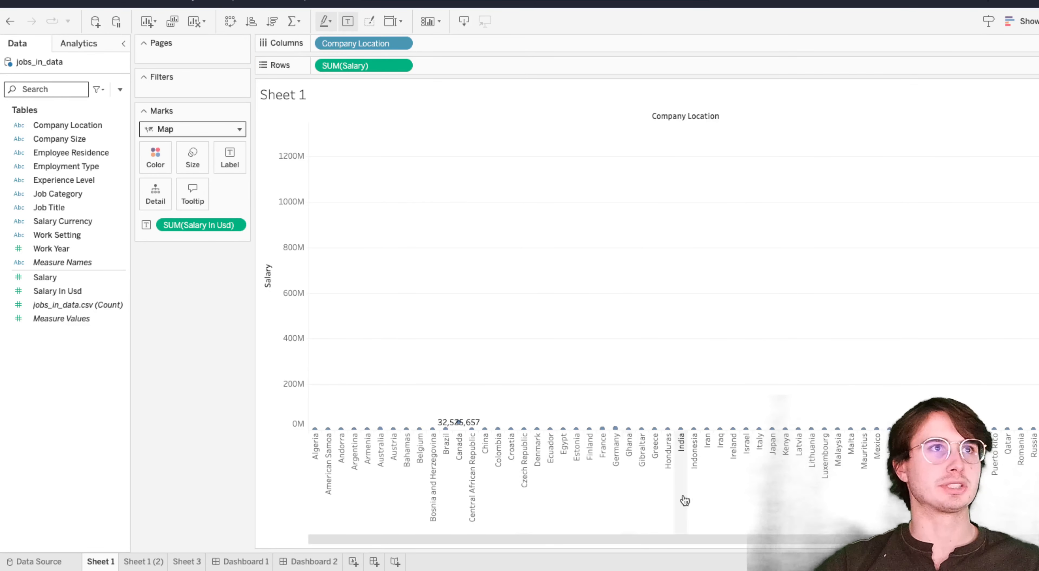
click(760, 443)
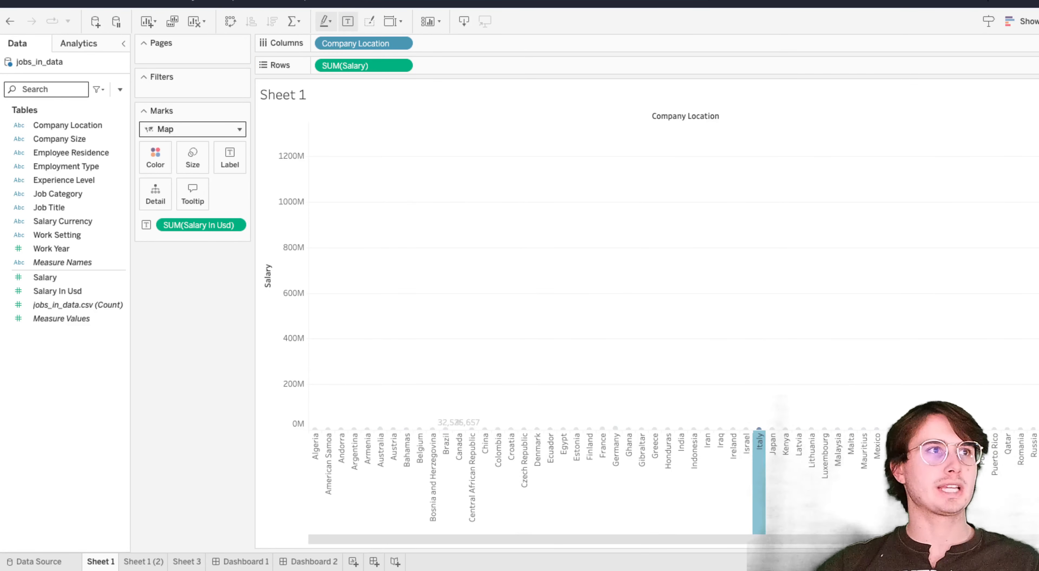
click(550, 447)
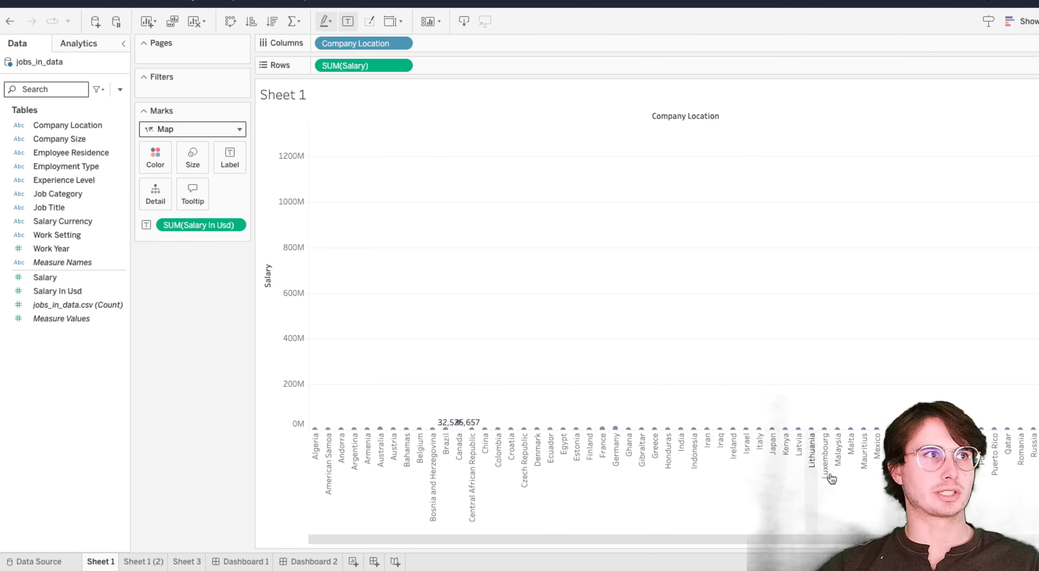
click(825, 464)
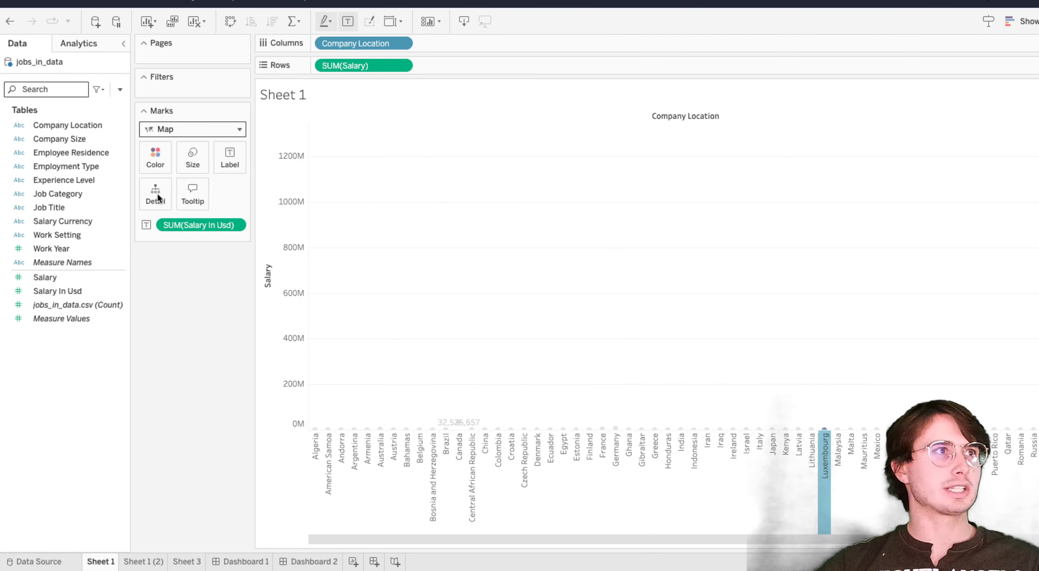
- Set the mark size of the Sheet 1 chart to 71%
click(193, 158)
drag(267, 196, 326, 193)
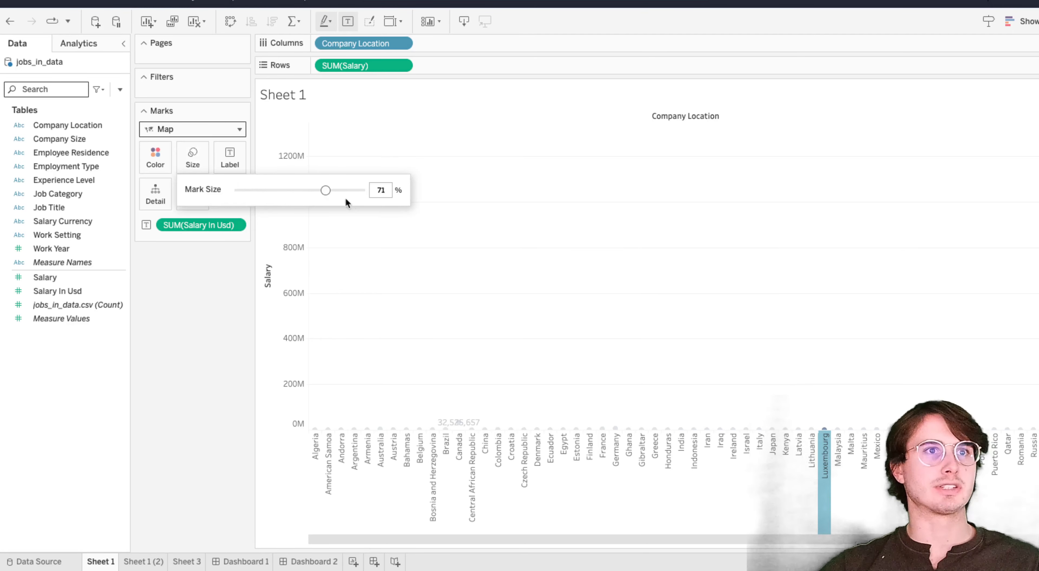
click(509, 417)
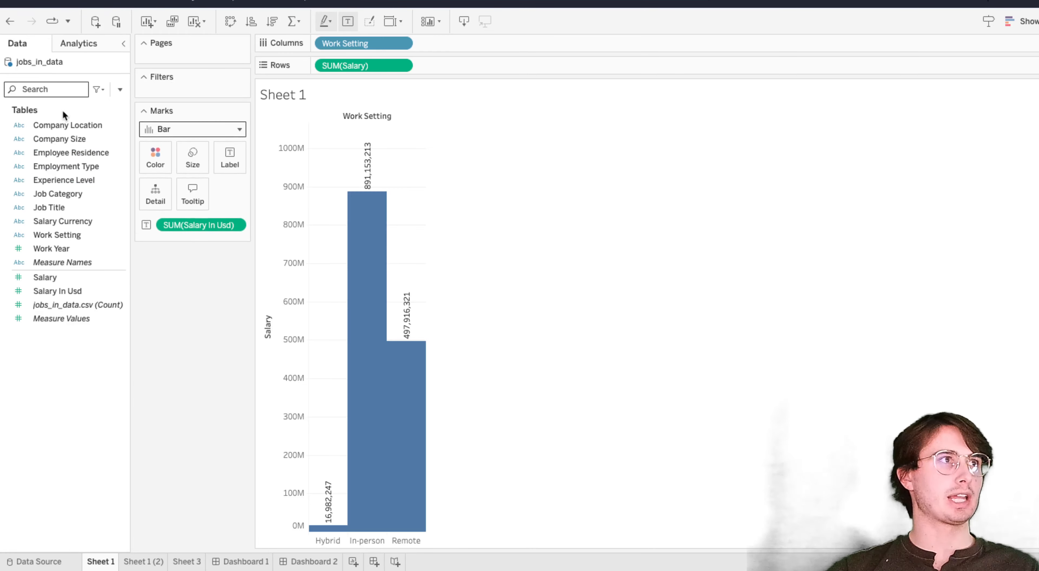
- Add a Company Size filter to the Work Setting bar chart that keeps only the value L
drag(63, 139, 179, 90)
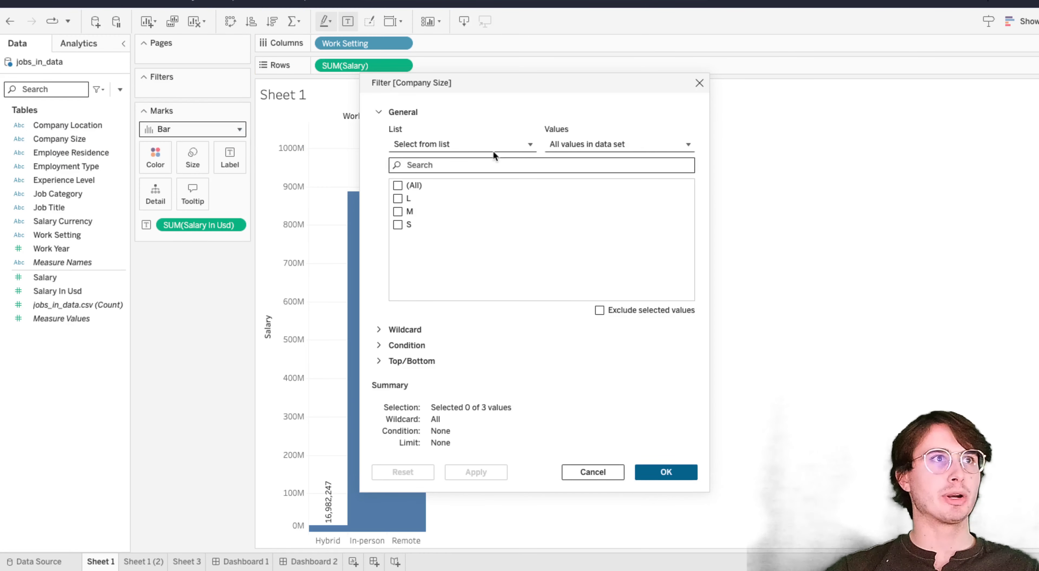
click(398, 198)
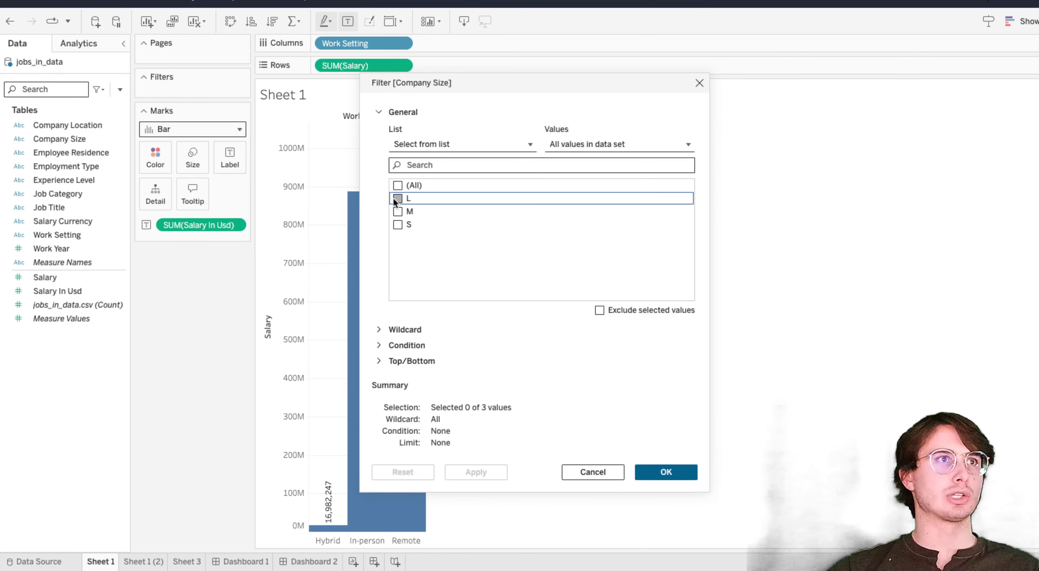
click(685, 477)
- Highlight the Remote, In-person and Hybrid bars in turn, and replace the mark label text with "My fAvorite Type"
mouse_move(396, 390)
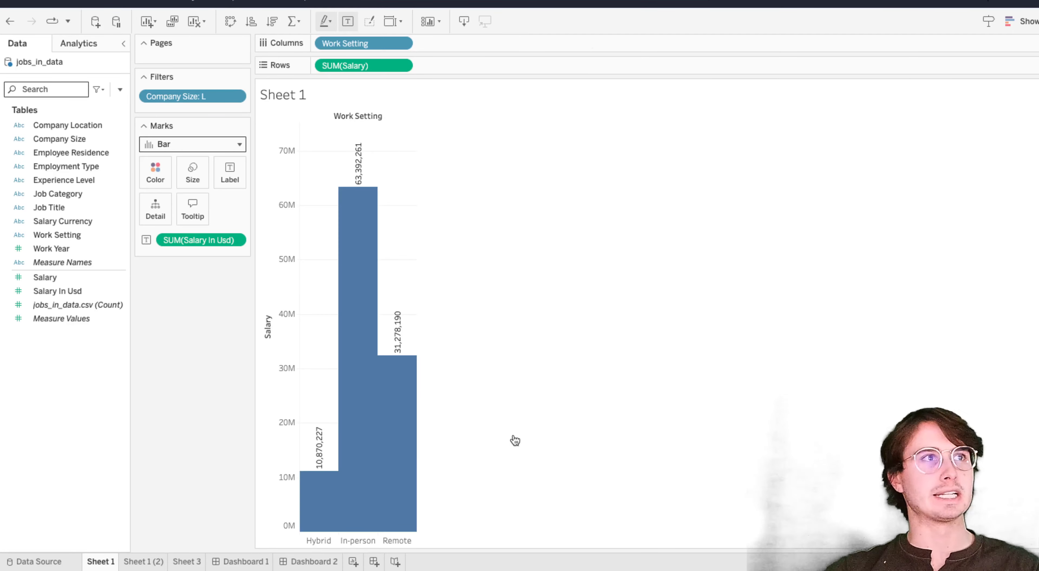
click(404, 456)
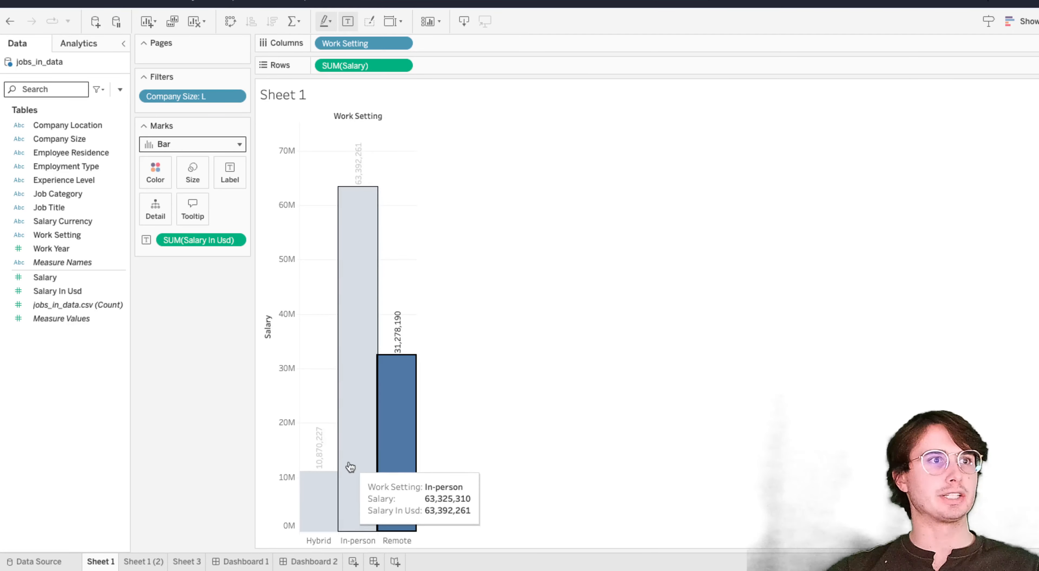
click(350, 467)
click(311, 477)
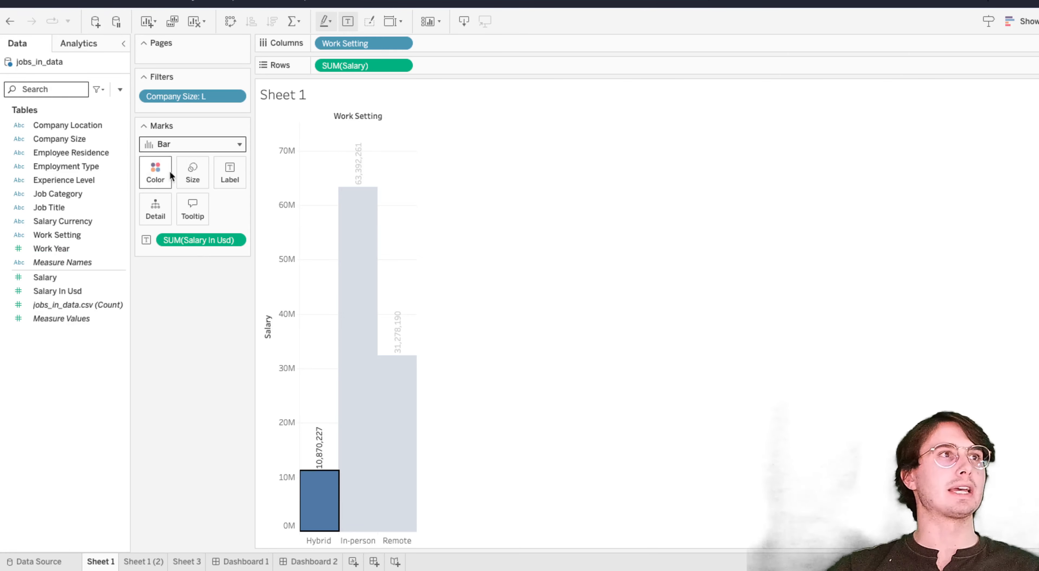
click(222, 168)
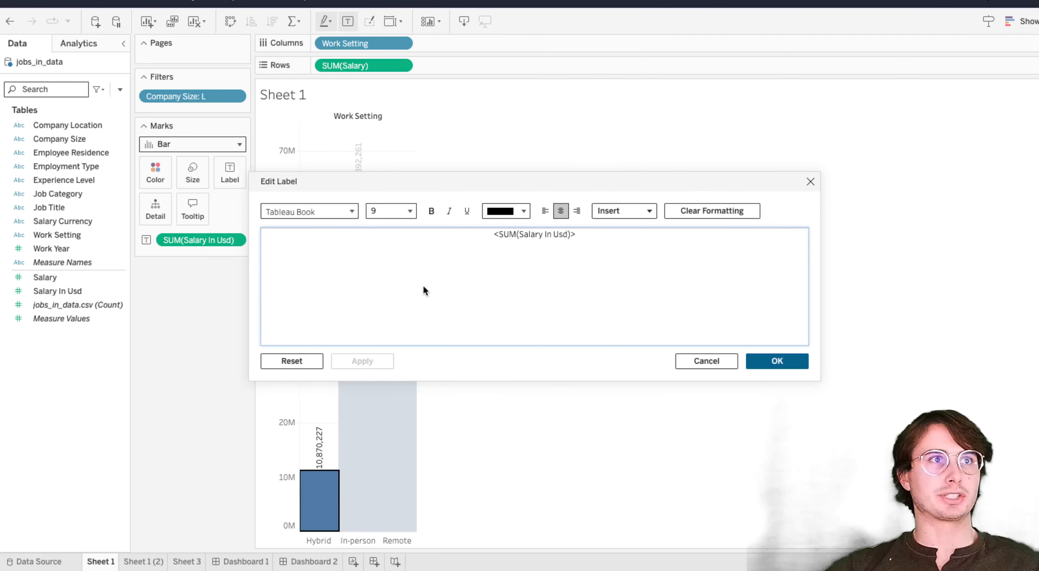
drag(579, 232, 421, 233)
key(BackSpace)
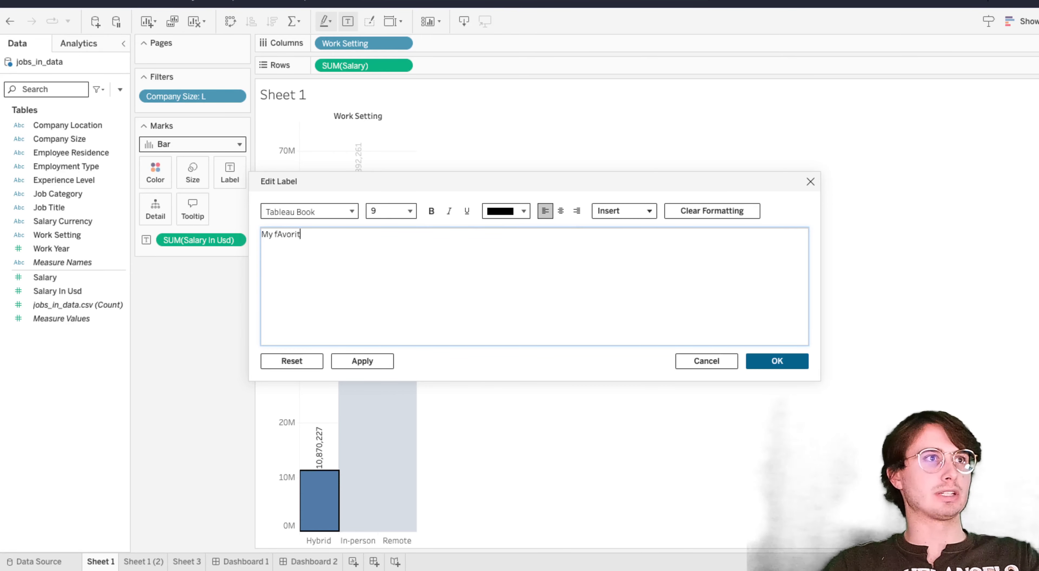
click(367, 364)
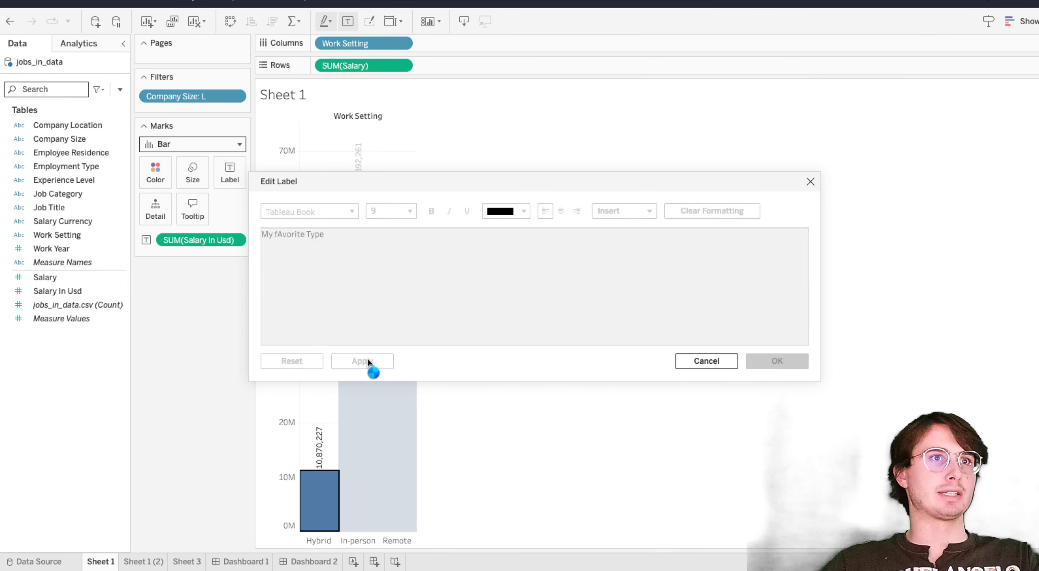
click(777, 361)
mouse_move(311, 488)
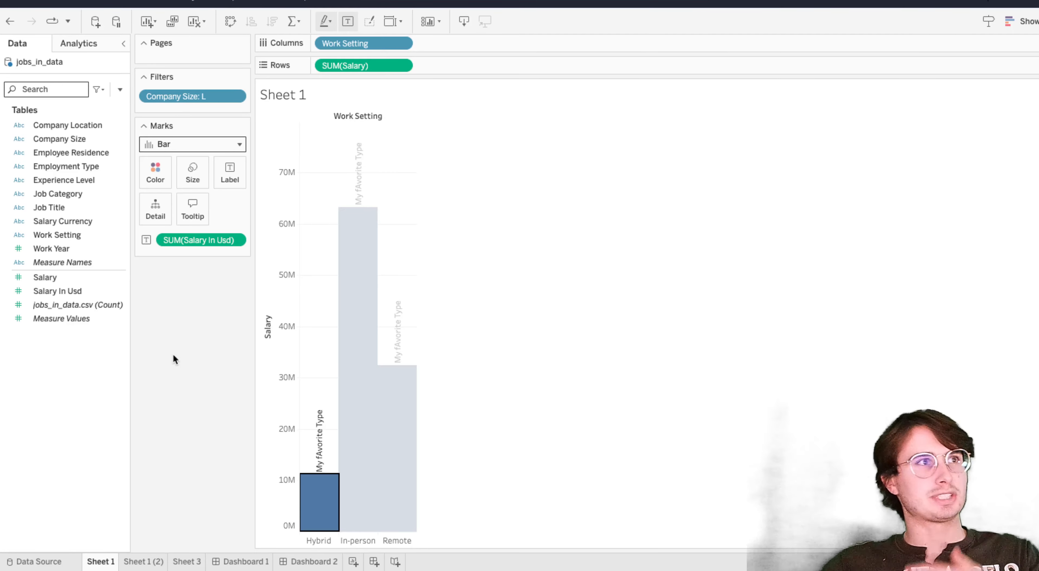
- Replace the Work Setting field in the bar chart's tooltip with the text "Type of Work" and add a line break after it
click(202, 214)
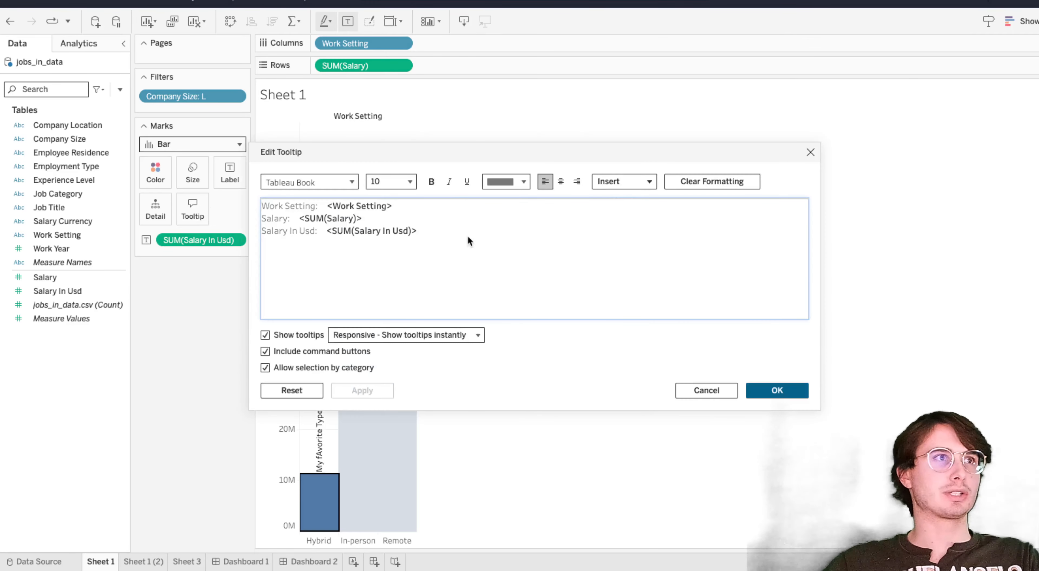
click(786, 391)
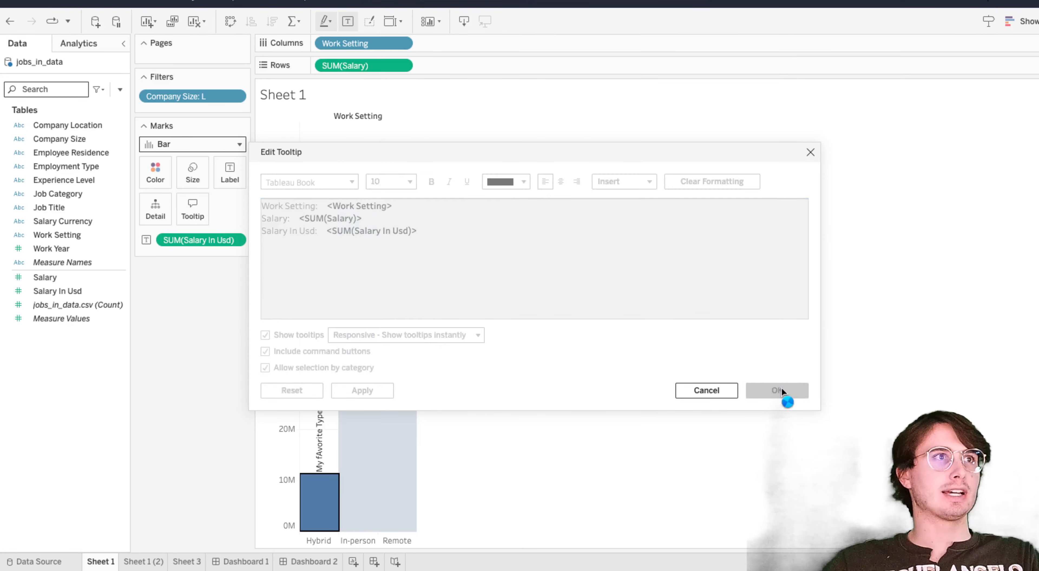
click(192, 206)
drag(397, 209, 344, 206)
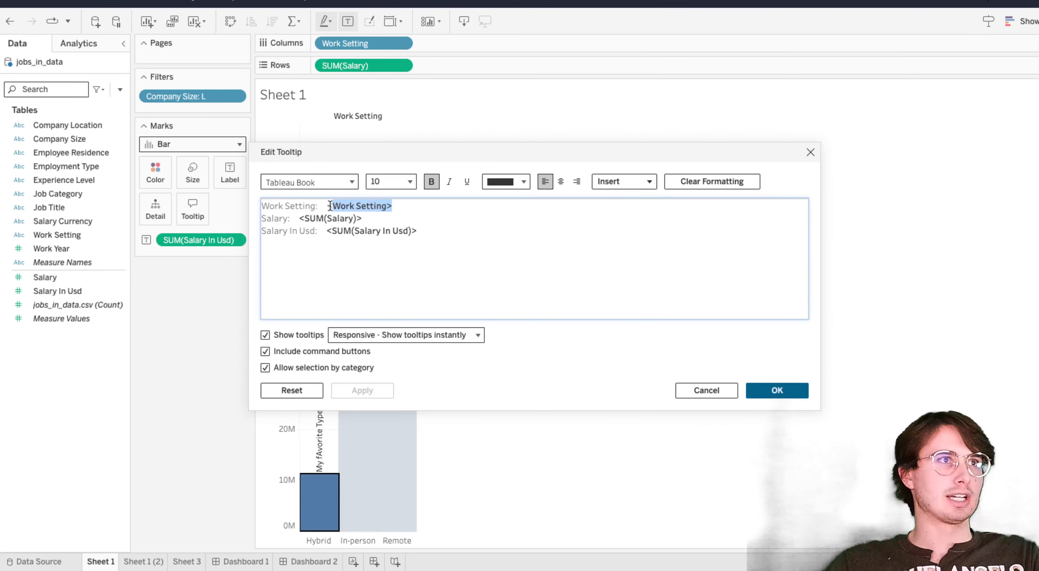
key(BackSpace)
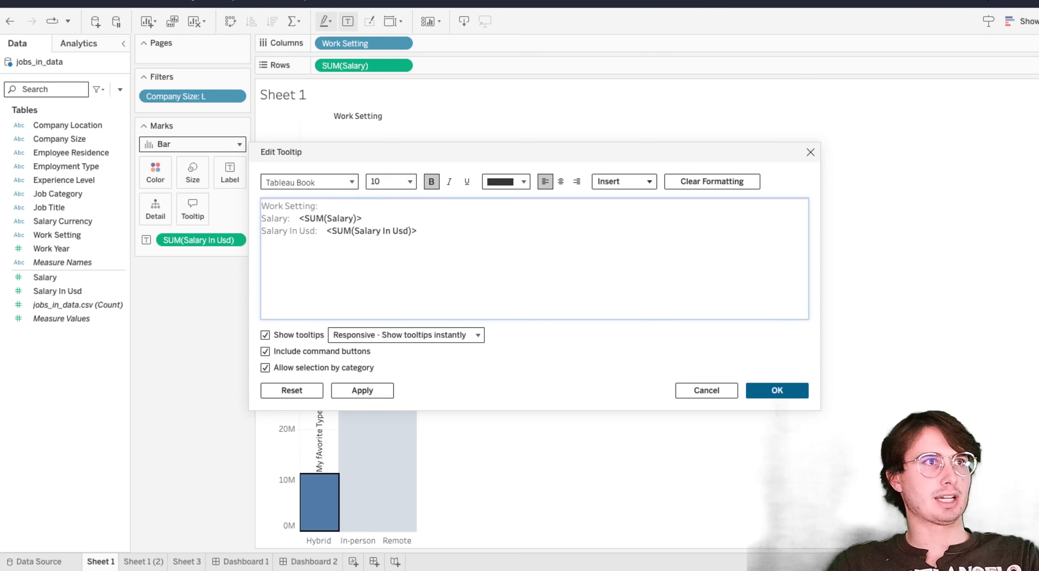
text(Type of Work)
key(Return)
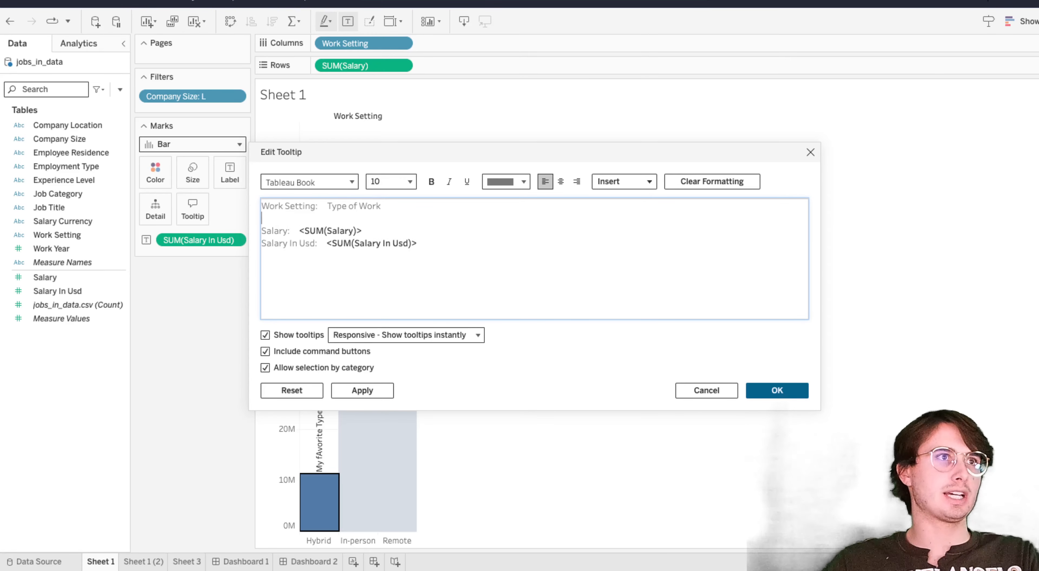
click(799, 390)
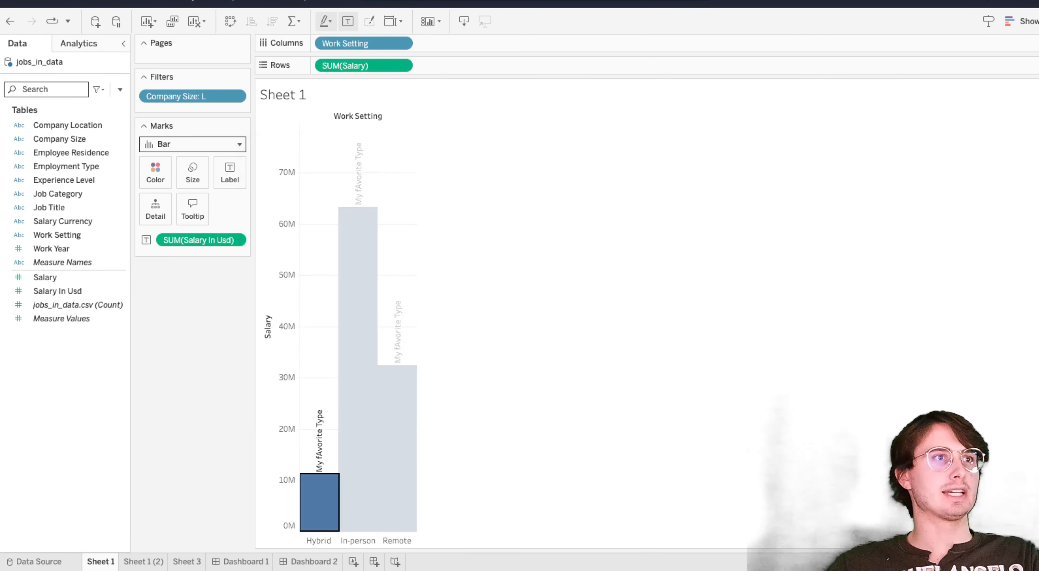
click(783, 243)
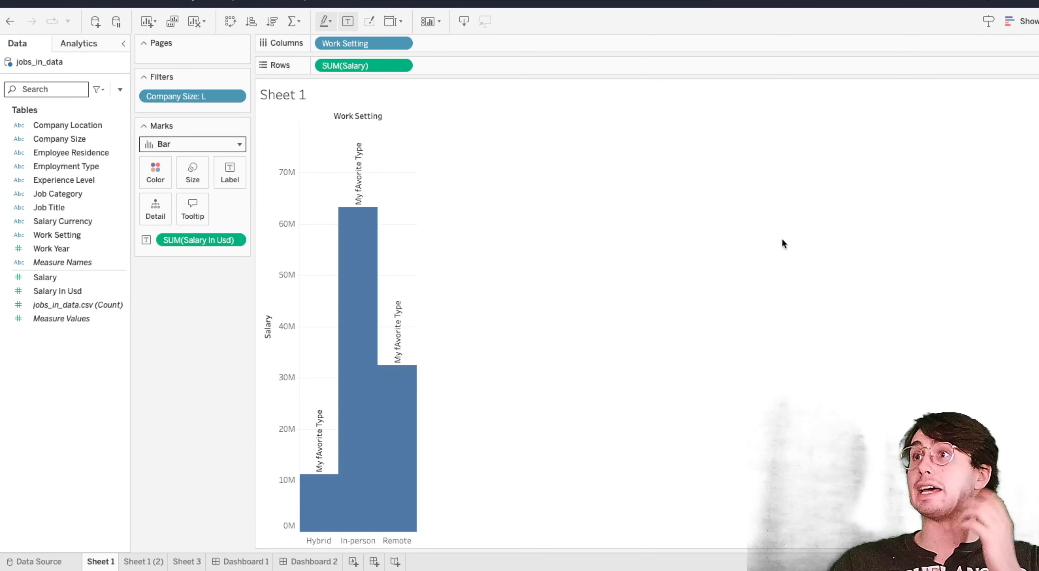
- Review the edited tooltip text, highlighting the "Type of Work" text and the SUM(Salary) field
mouse_move(349, 303)
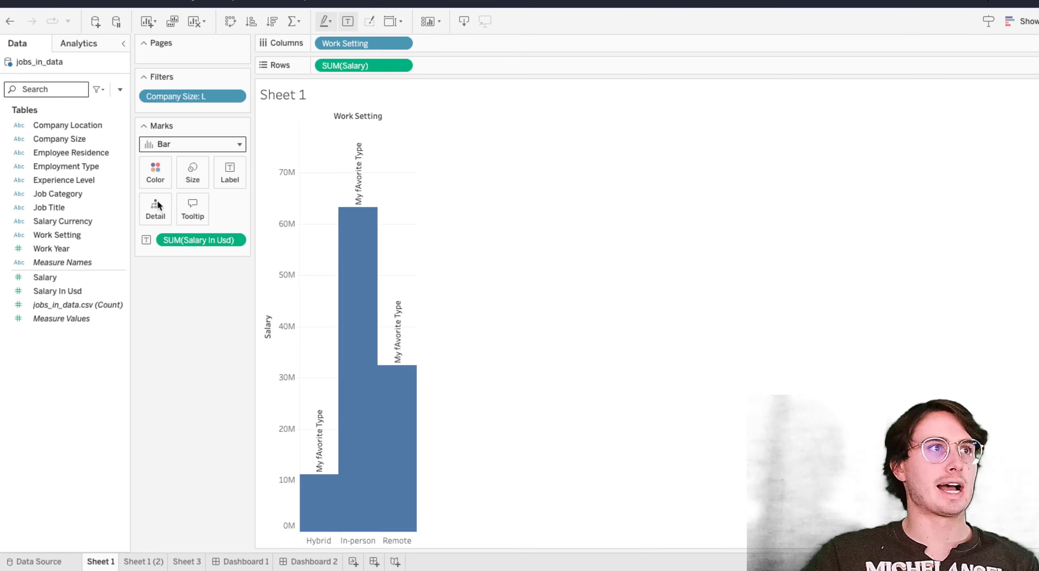
click(182, 213)
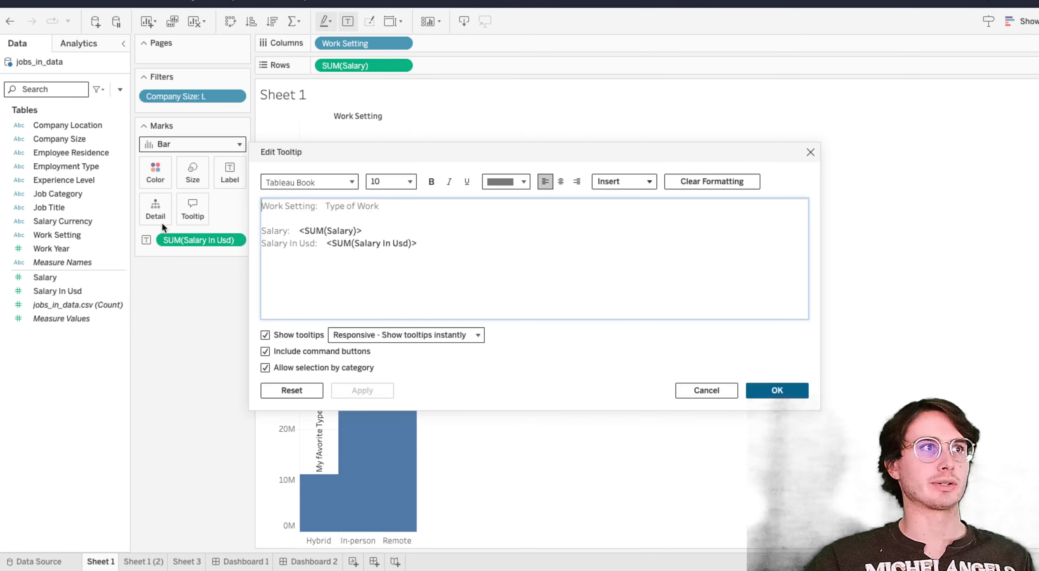
click(690, 390)
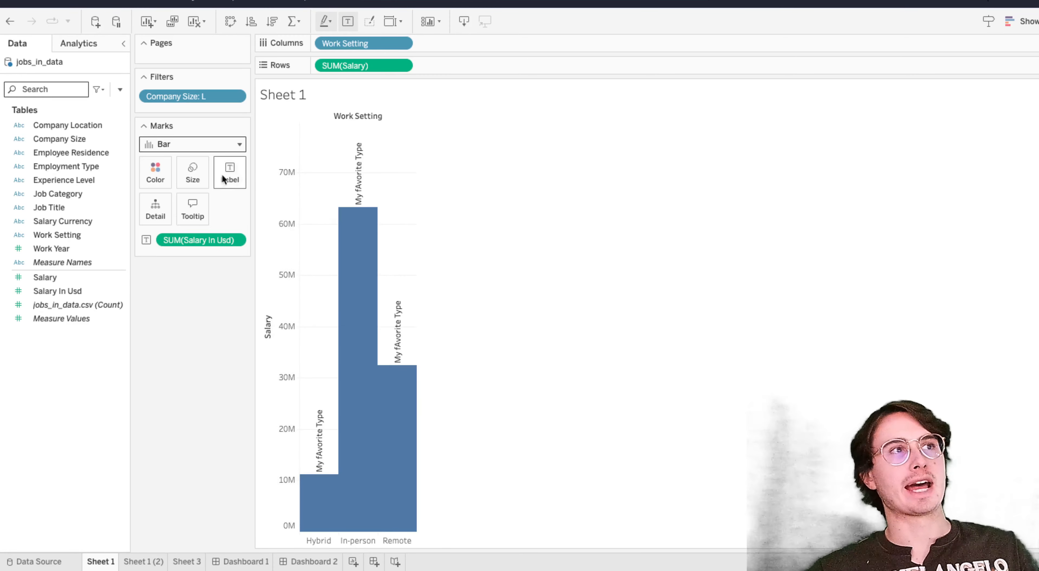
click(200, 203)
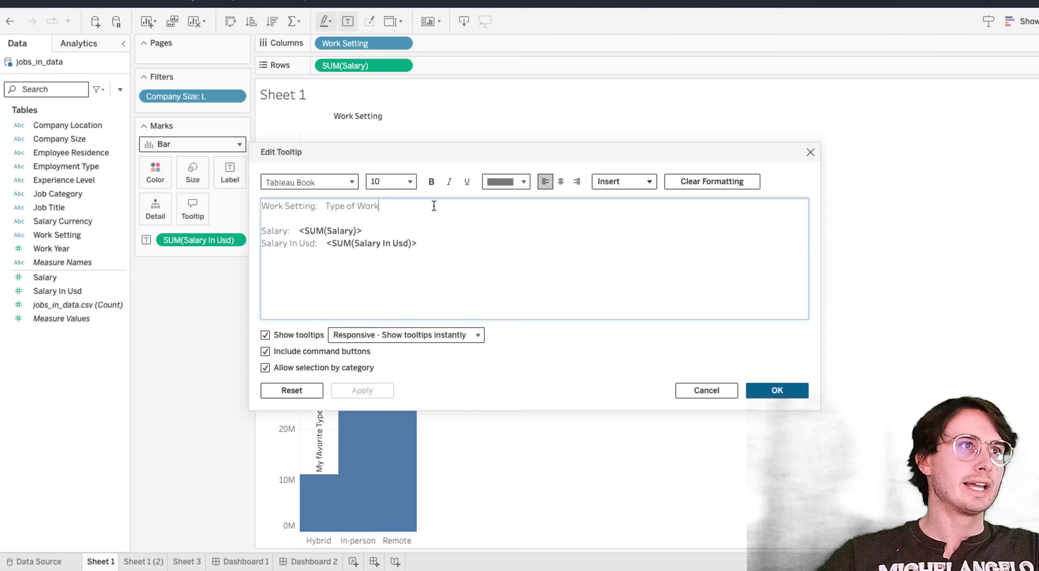
drag(434, 205, 340, 210)
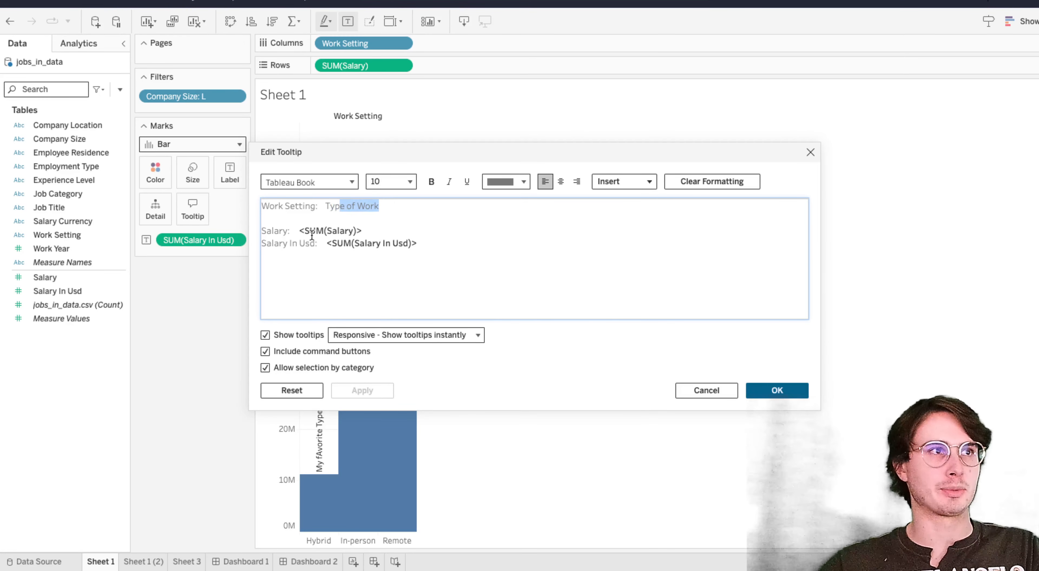
drag(299, 230, 356, 231)
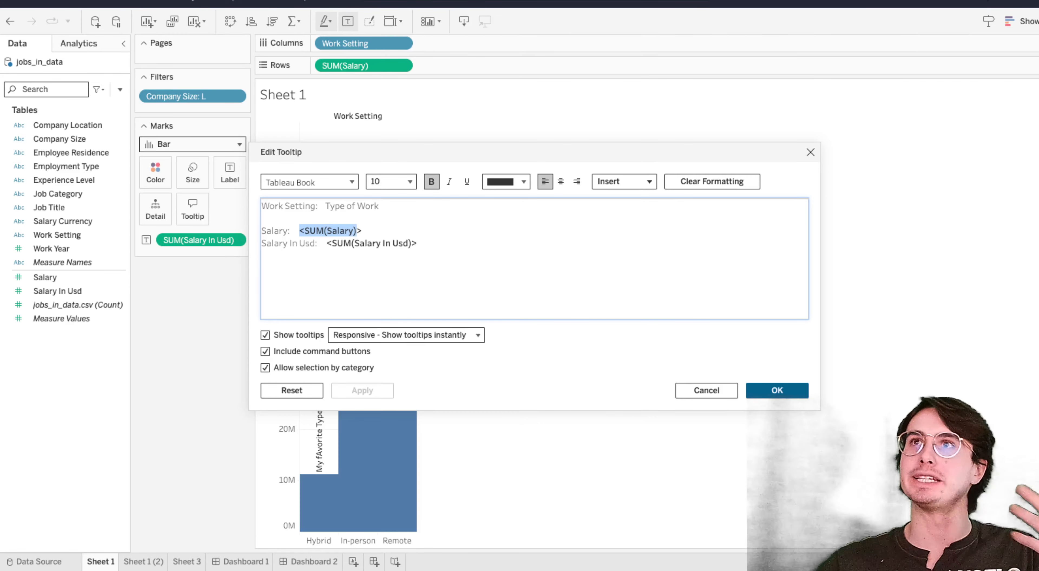
click(432, 252)
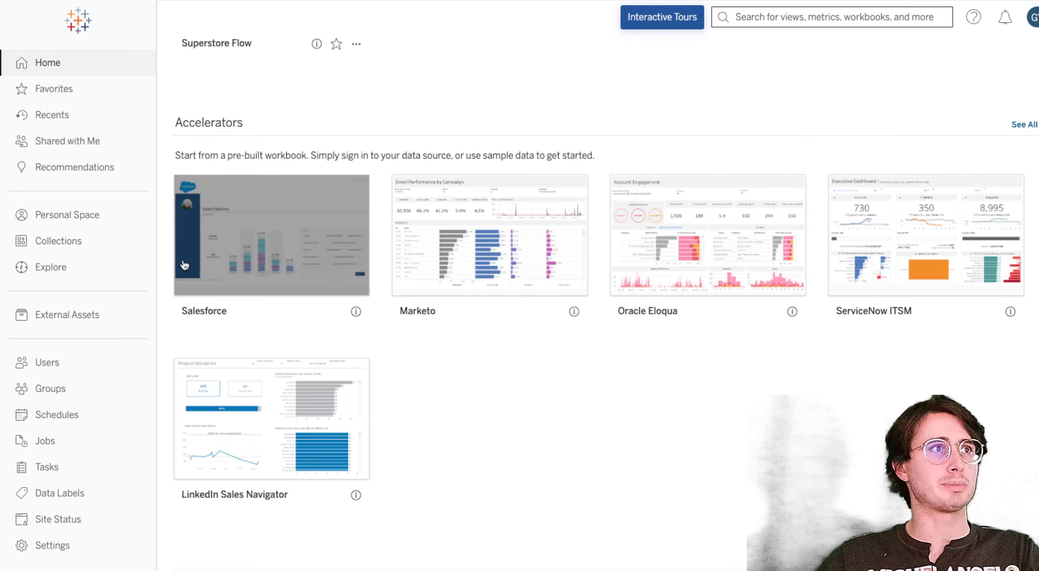
- Browse the dashboards of the Salesforce accelerator and preview Salesforce Opportunity Overview
click(305, 252)
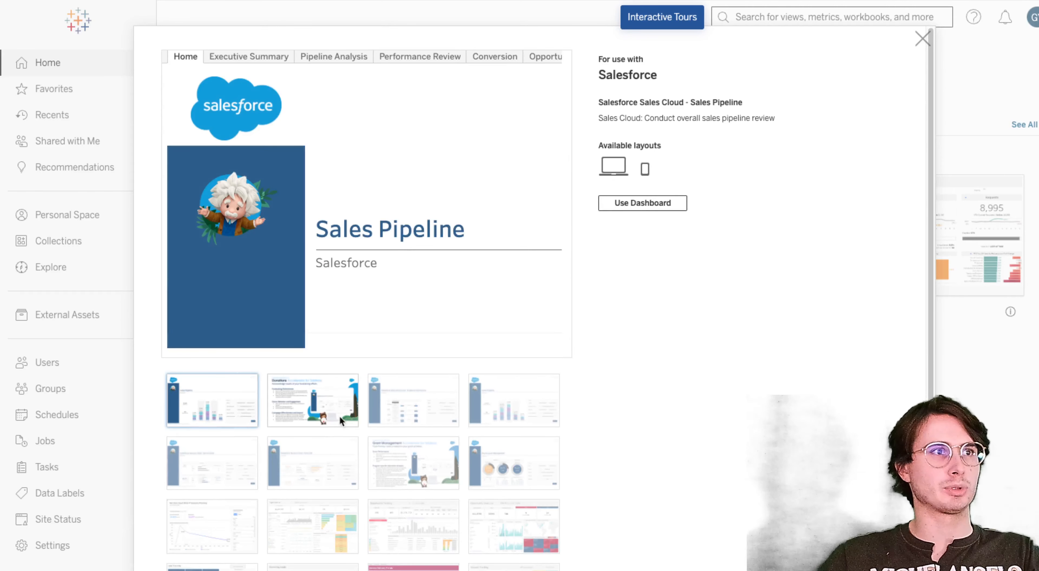
click(319, 403)
click(403, 407)
scroll(419, 508, down, 2)
click(491, 478)
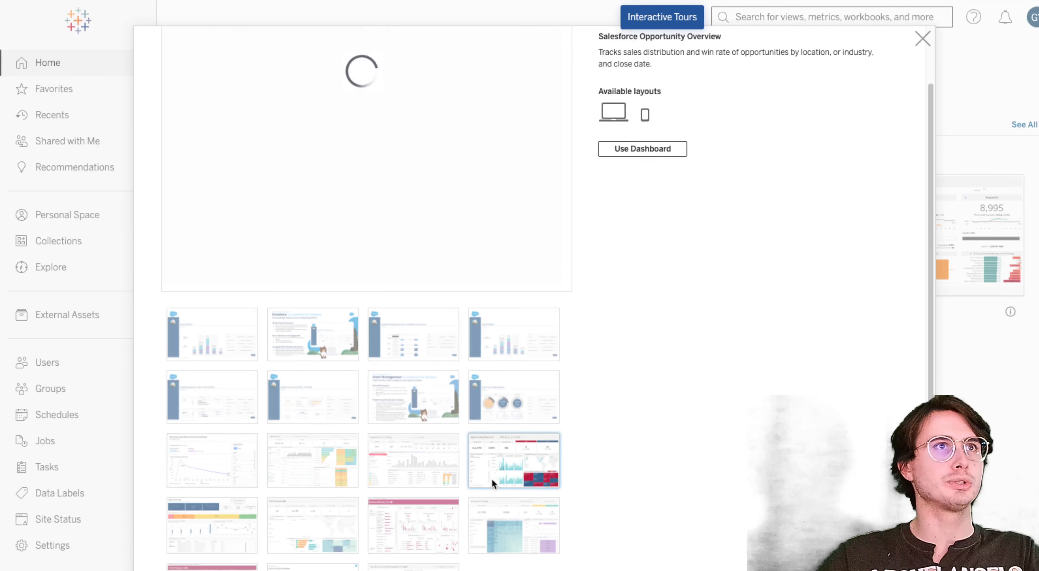
scroll(779, 166, up, 2)
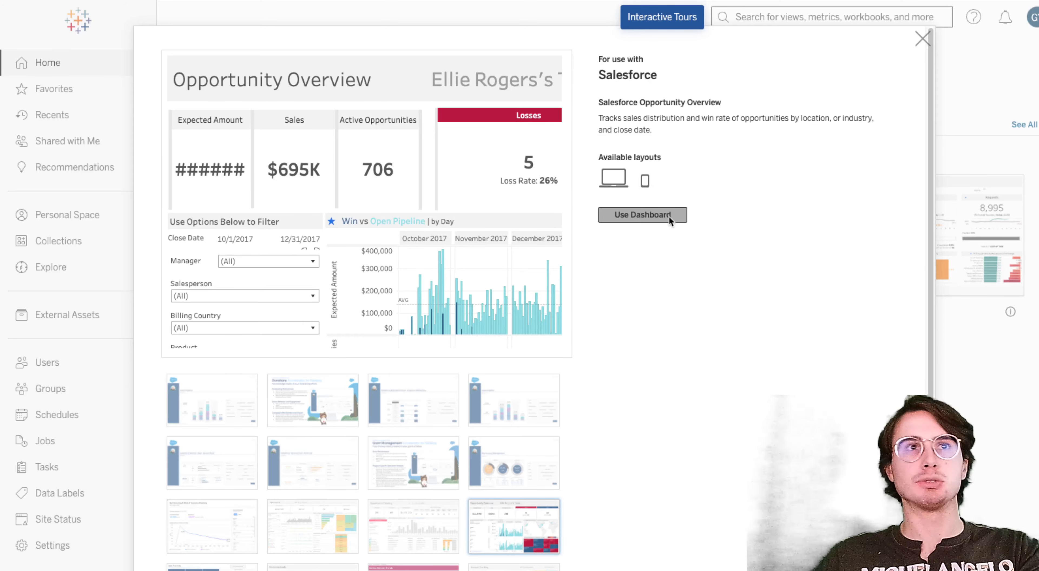
- Try to create the Salesforce Opportunity Overview workbook in the default project with a Salesforce connection, and leave the accelerator preview
click(669, 216)
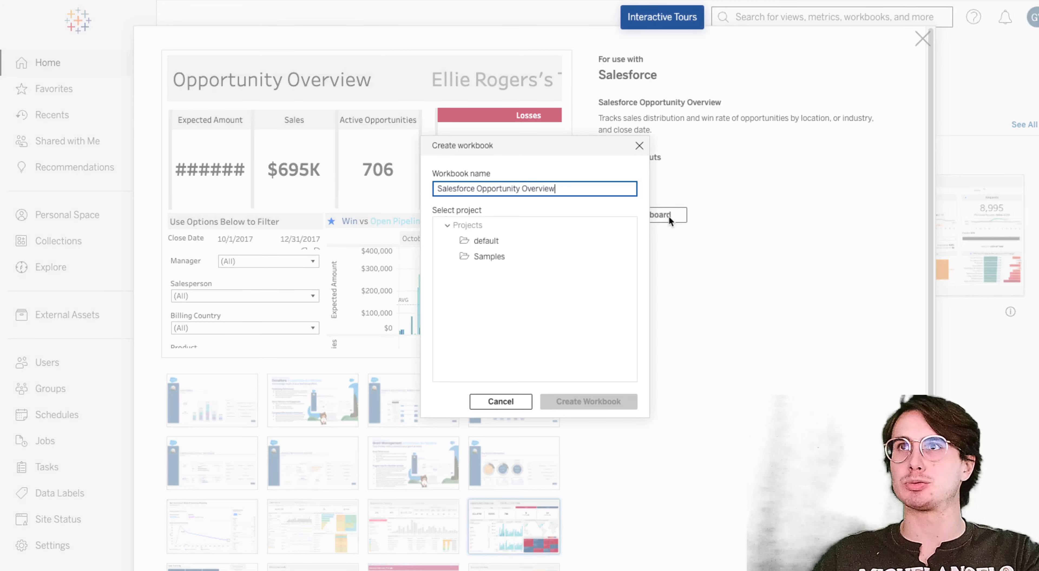
click(487, 240)
click(568, 400)
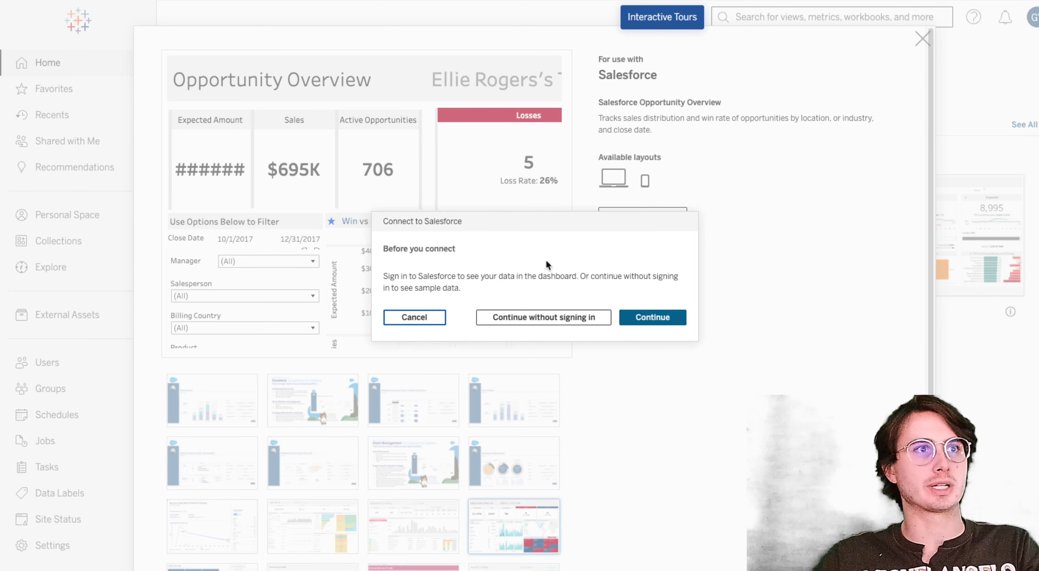
drag(473, 297, 381, 245)
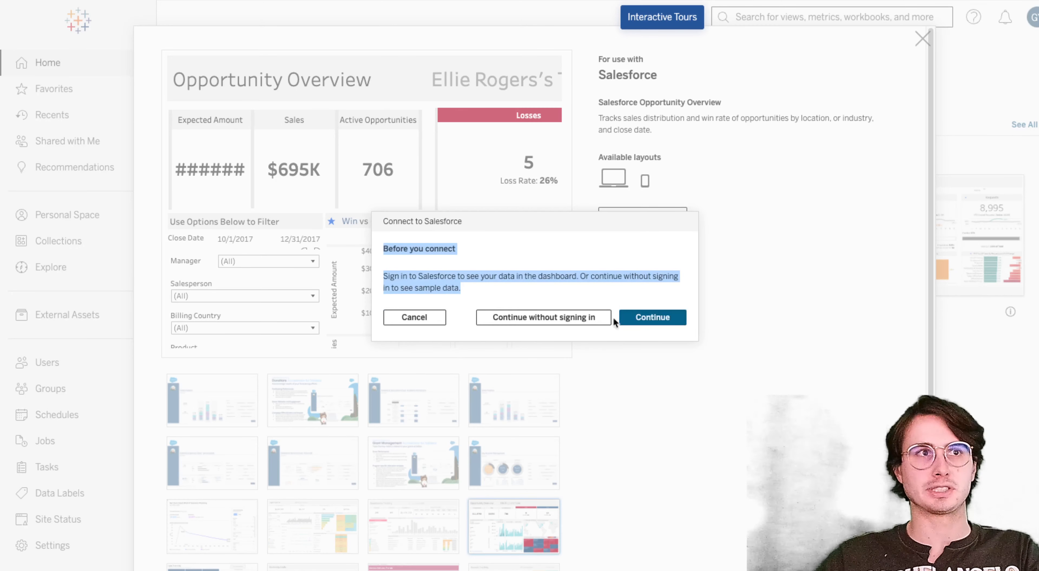
click(637, 318)
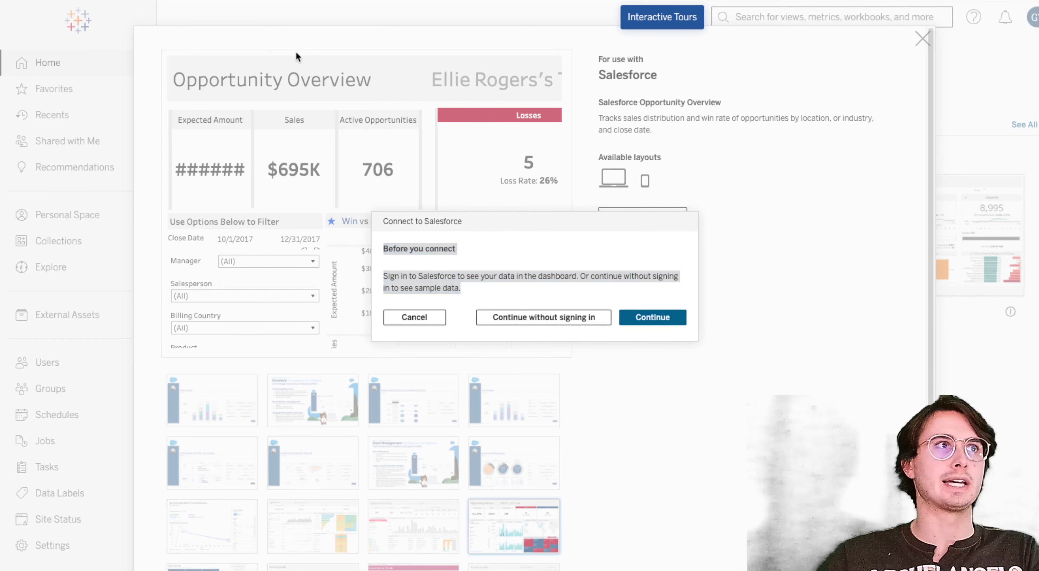
click(435, 315)
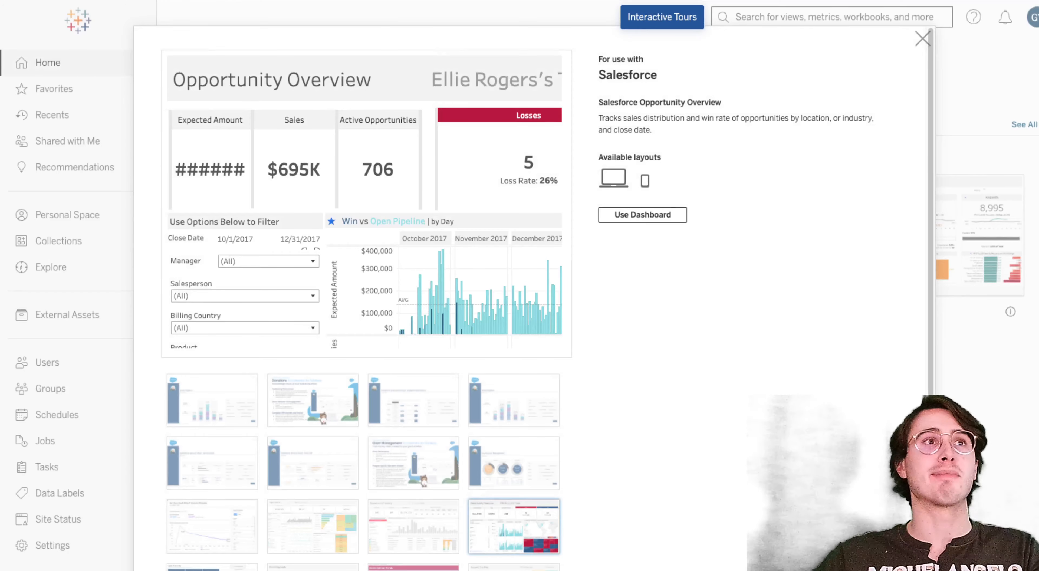
click(922, 39)
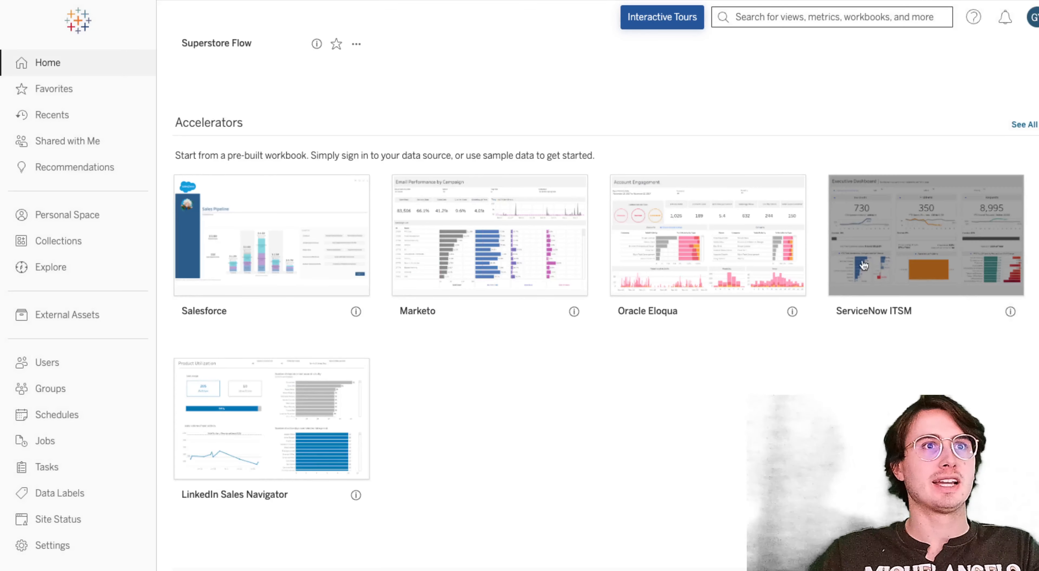
- Preview the LinkedIn Sales Navigator accelerator and close it again
scroll(771, 361, down, 1)
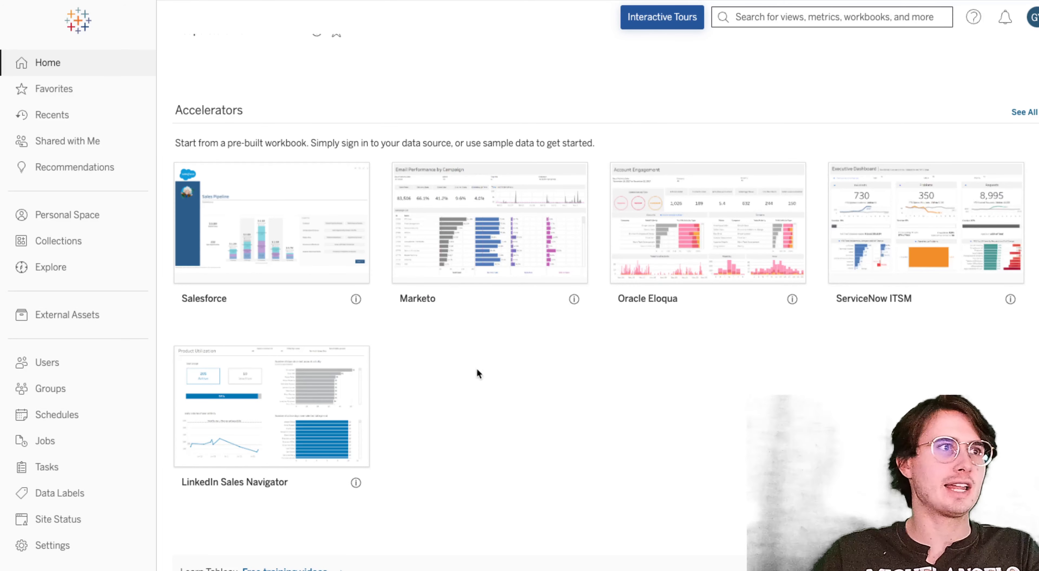
click(269, 408)
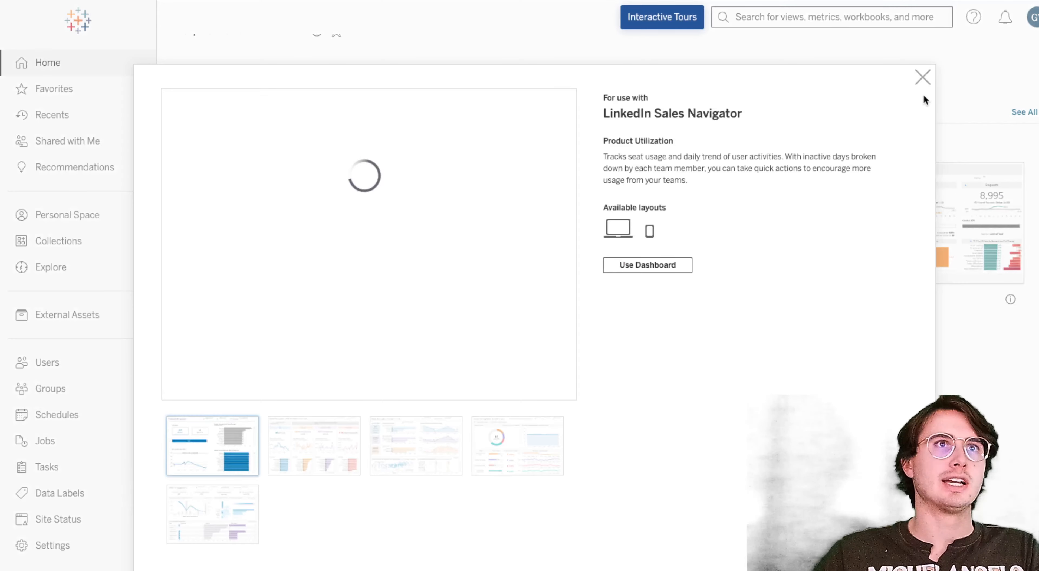
click(922, 77)
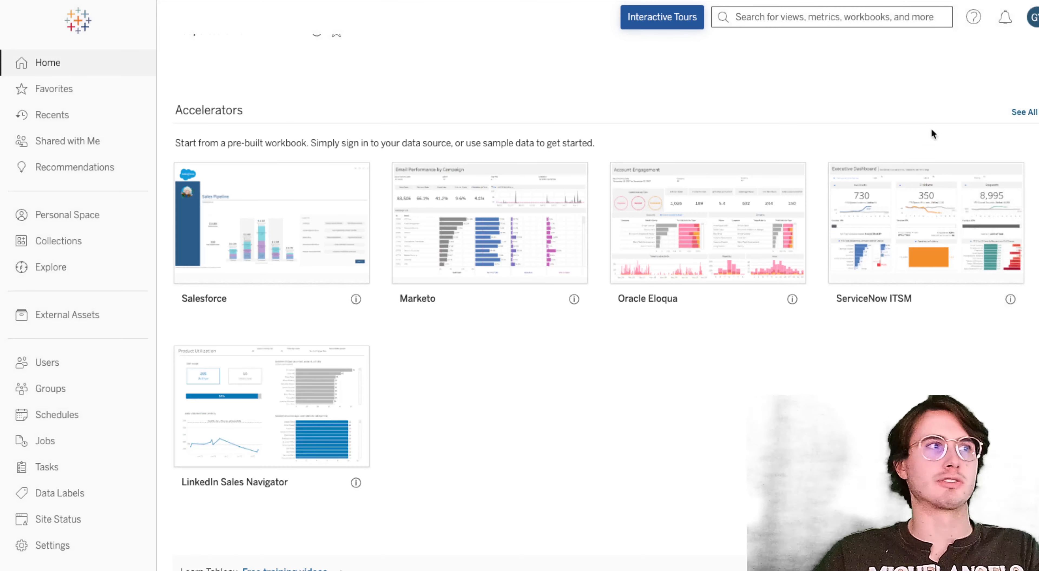
- View the Personal Space and create a new collection in Collections
click(64, 216)
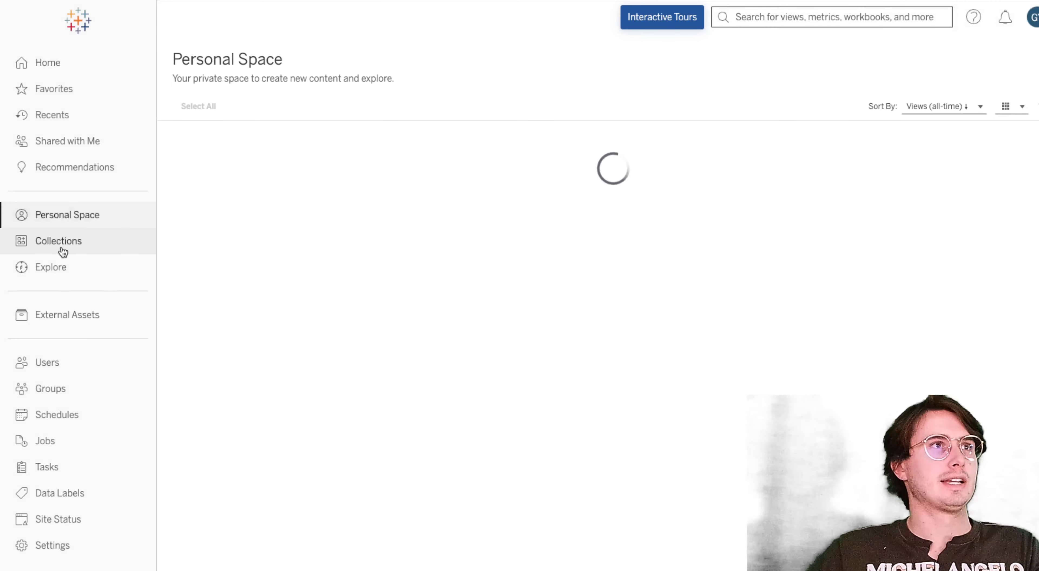
click(60, 241)
click(190, 117)
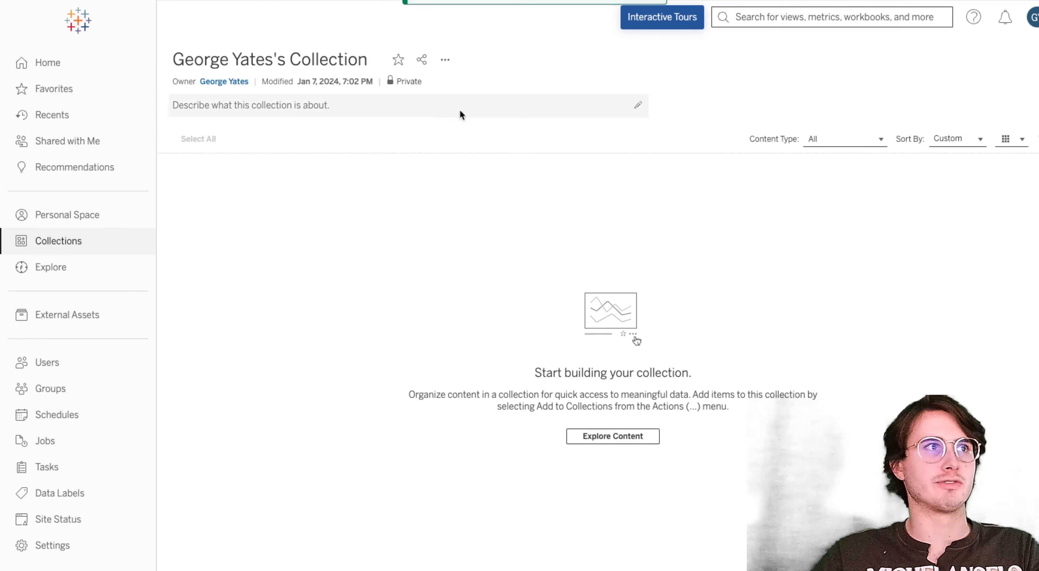
- Explore the content of the top-level projects, viewing the default project and the Samples project
click(646, 436)
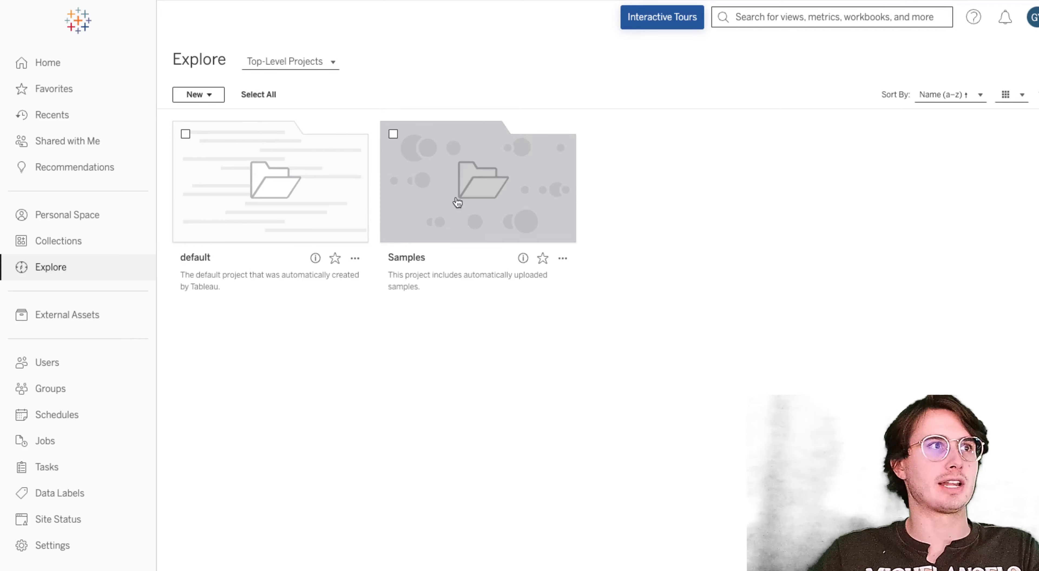
click(263, 167)
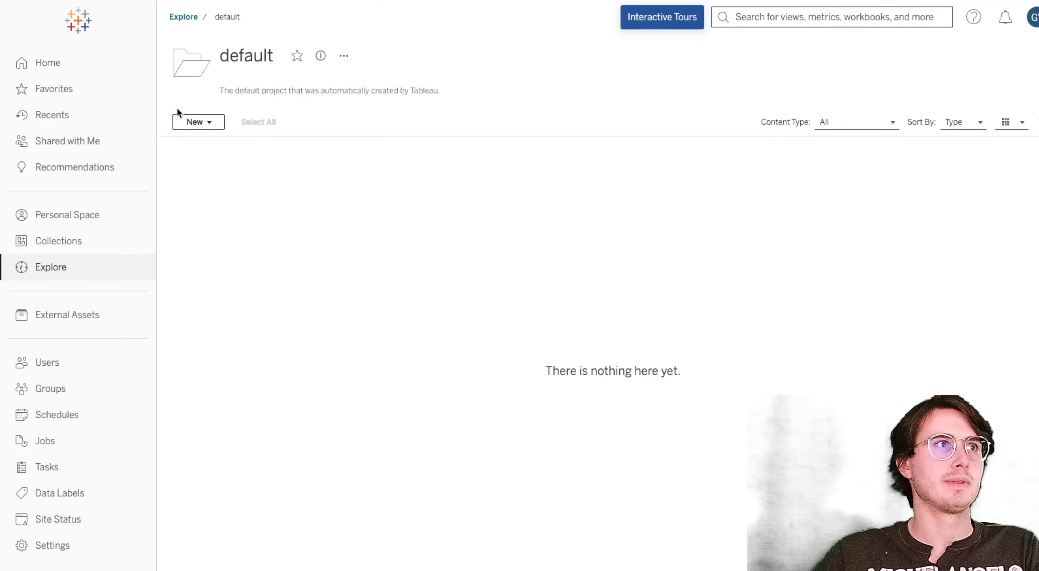
click(184, 17)
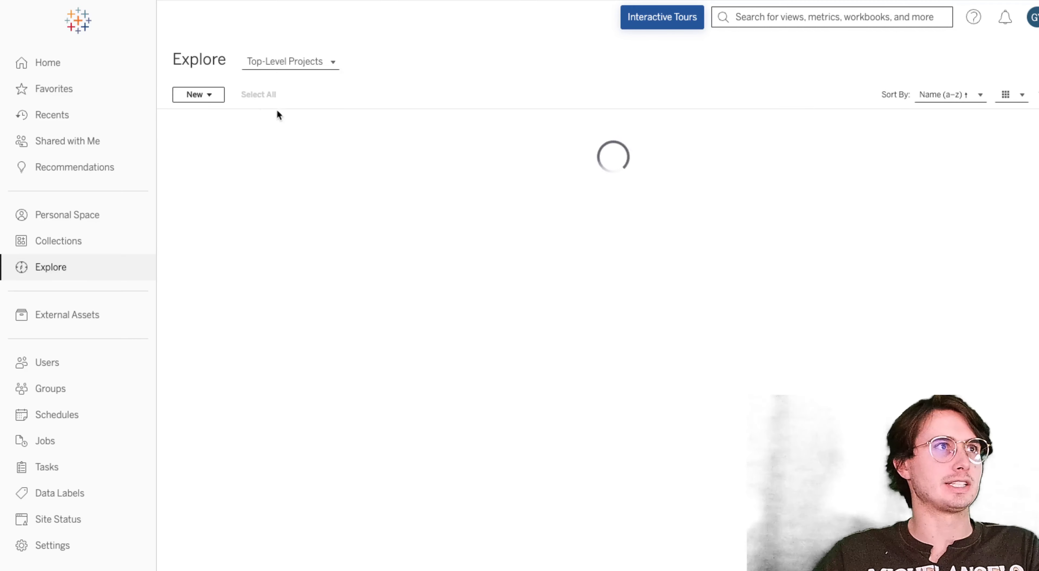
click(429, 226)
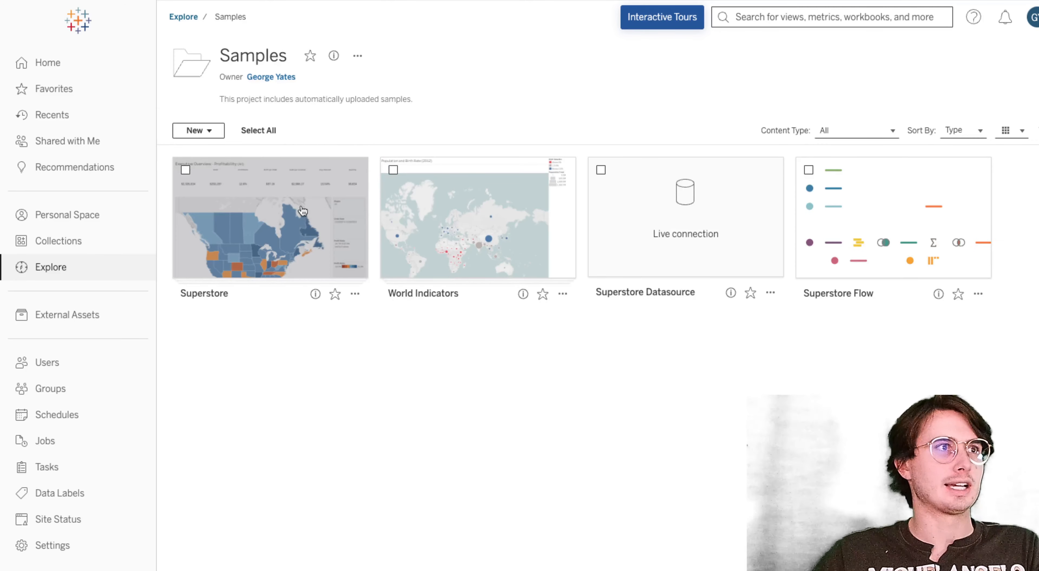
- Look through the views of the Superstore sample workbook and open its Customers view
click(303, 210)
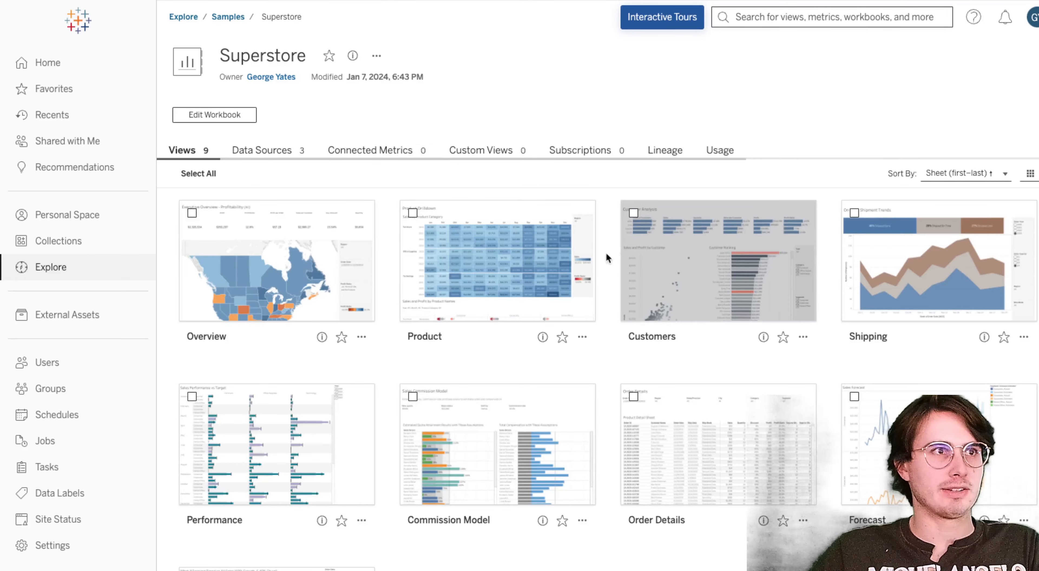
scroll(331, 260, down, 2)
scroll(697, 226, up, 2)
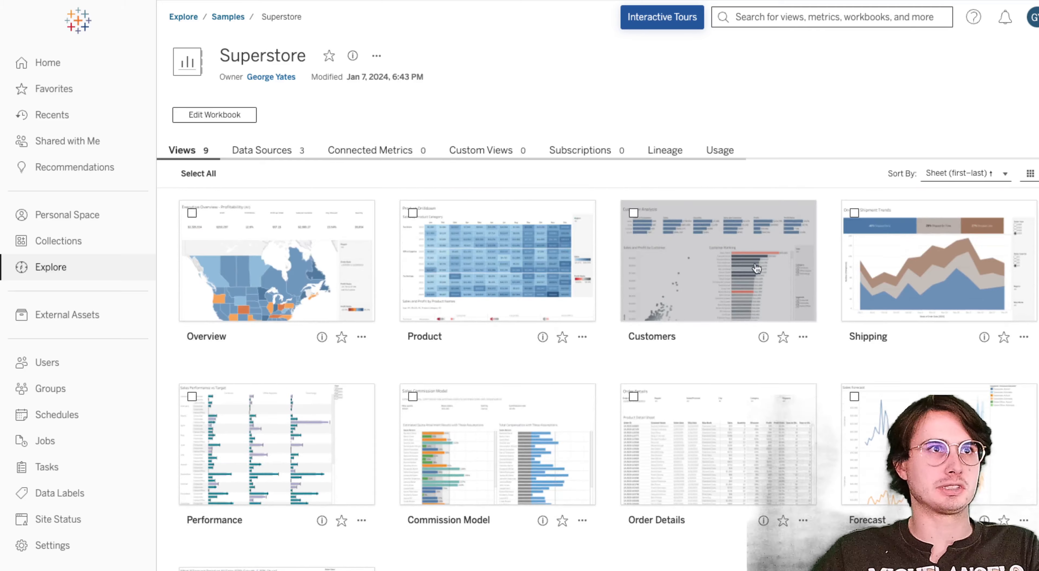
scroll(767, 268, down, 1)
click(564, 238)
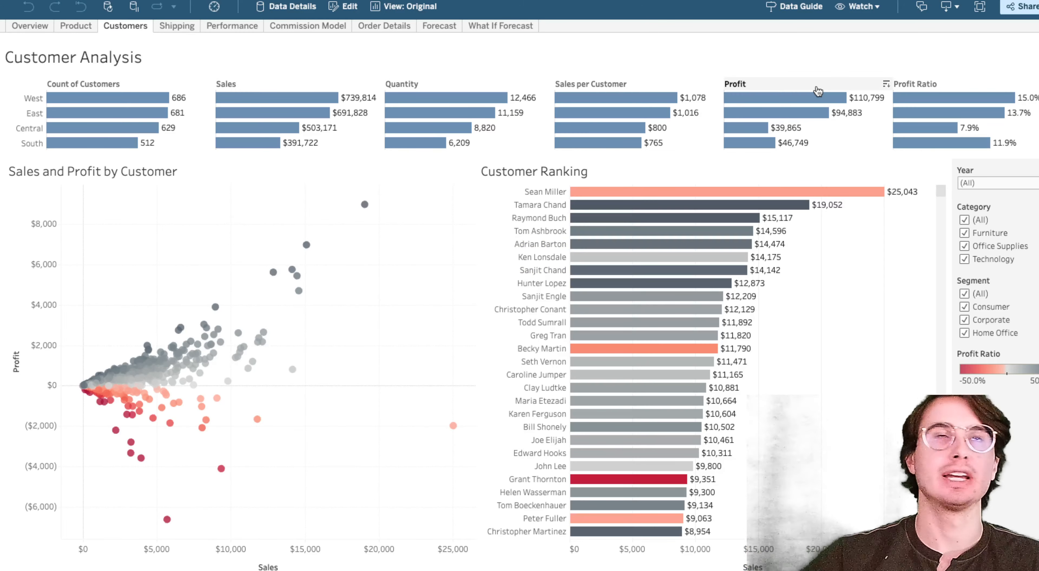
- Examine the customer ranking, the regional sales bars and the Year filter choices in the Customers view
scroll(601, 227, down, 3)
scroll(601, 323, down, 6)
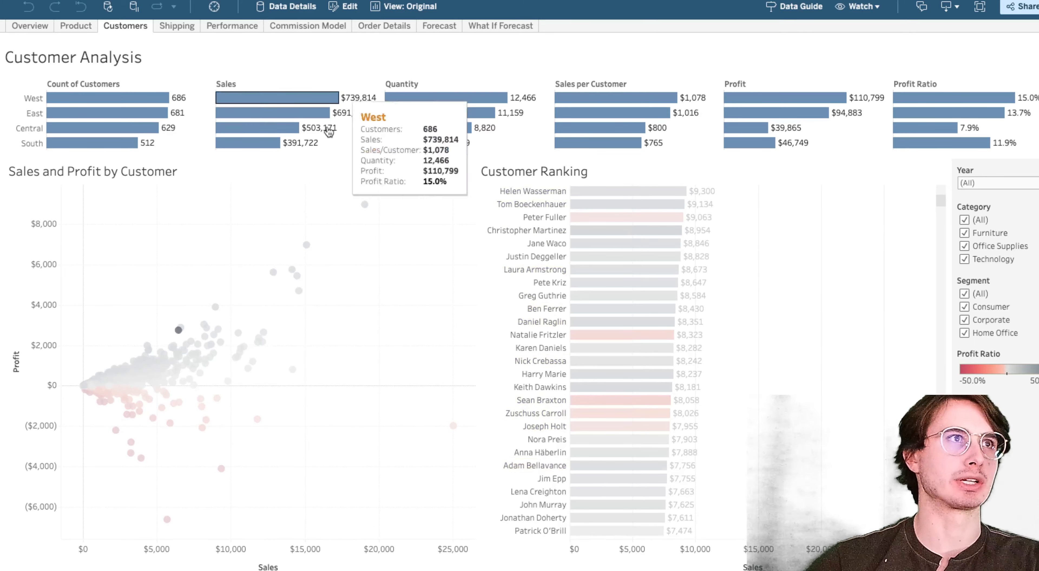
click(997, 187)
click(997, 186)
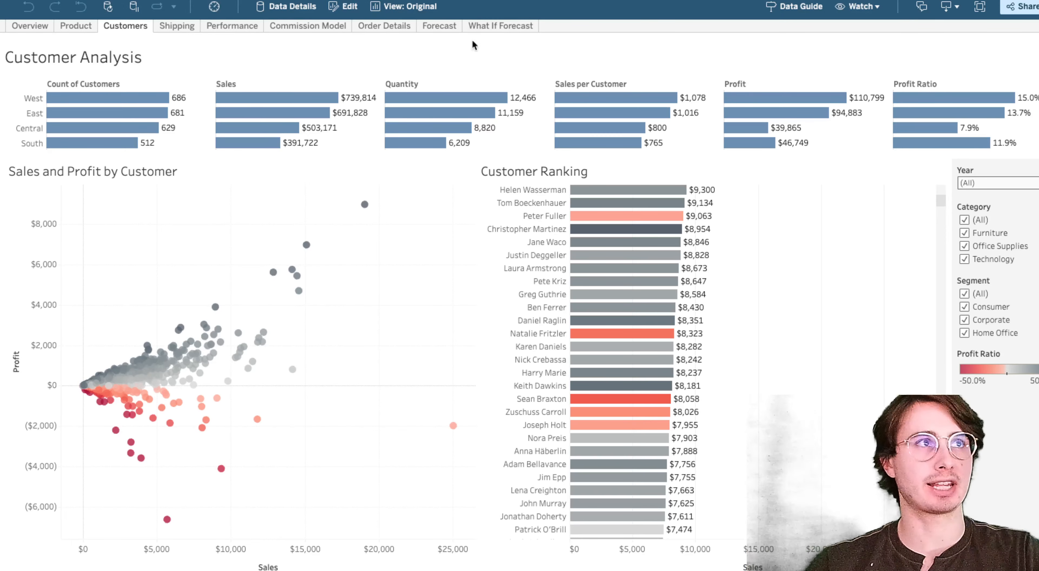
- View the What If Forecast, Forecast and Order Details dashboards of the Superstore workbook
click(489, 29)
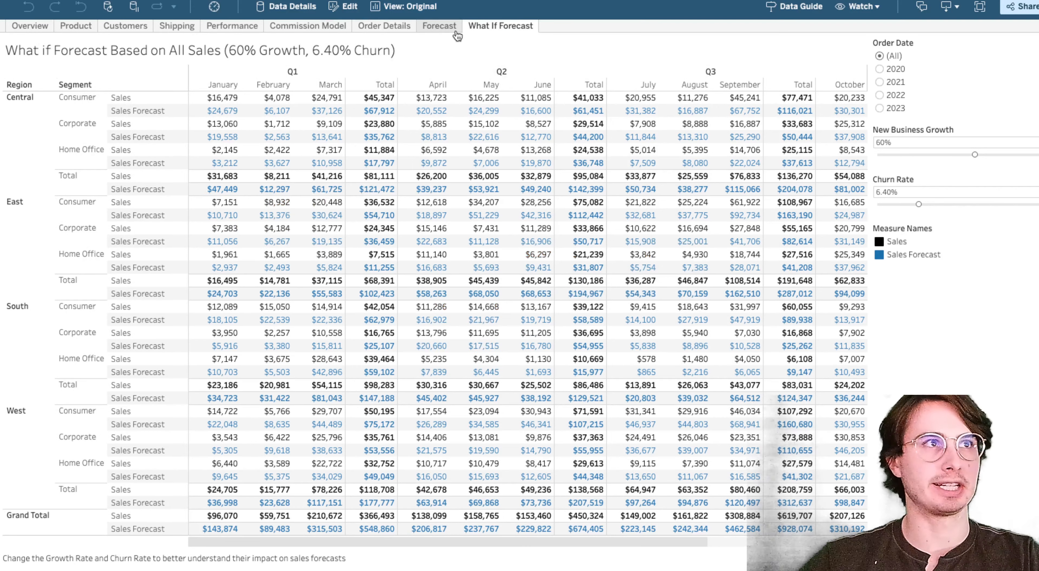
click(421, 26)
click(384, 26)
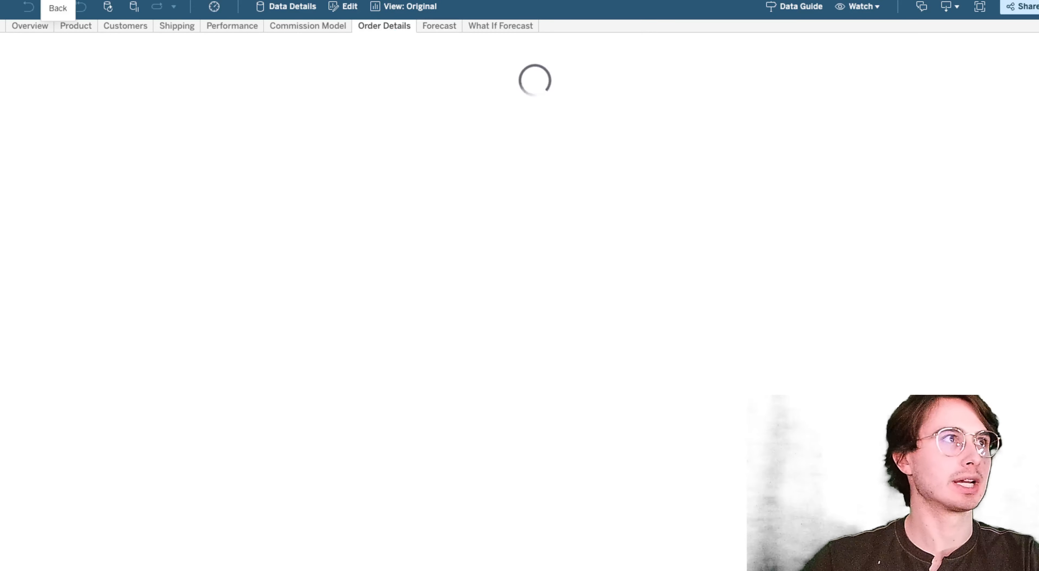
- Return to the Superstore workbook overview and look through its data sources and connected metrics
click(48, 1)
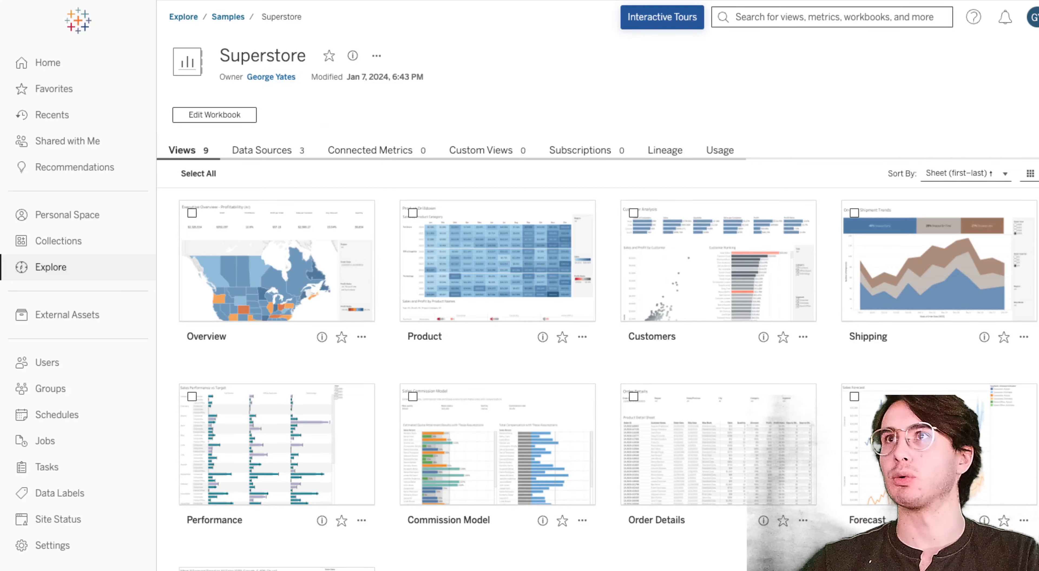
click(281, 150)
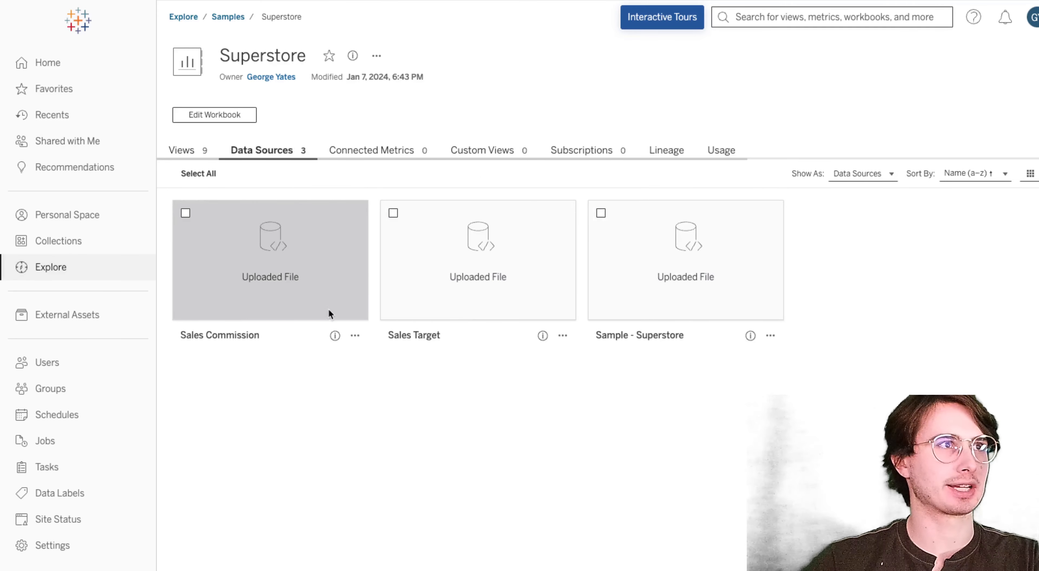
click(346, 149)
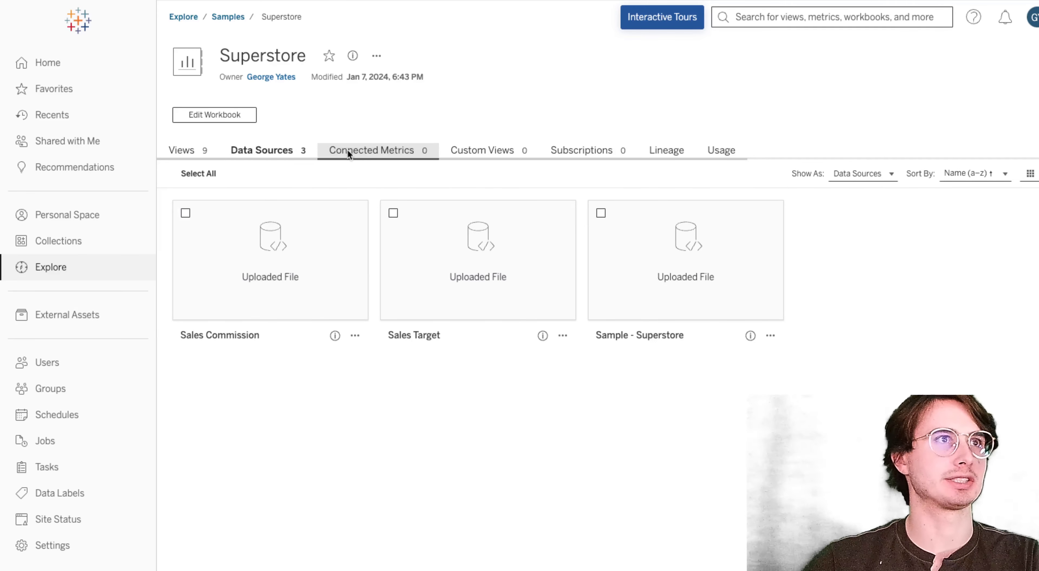
click(273, 145)
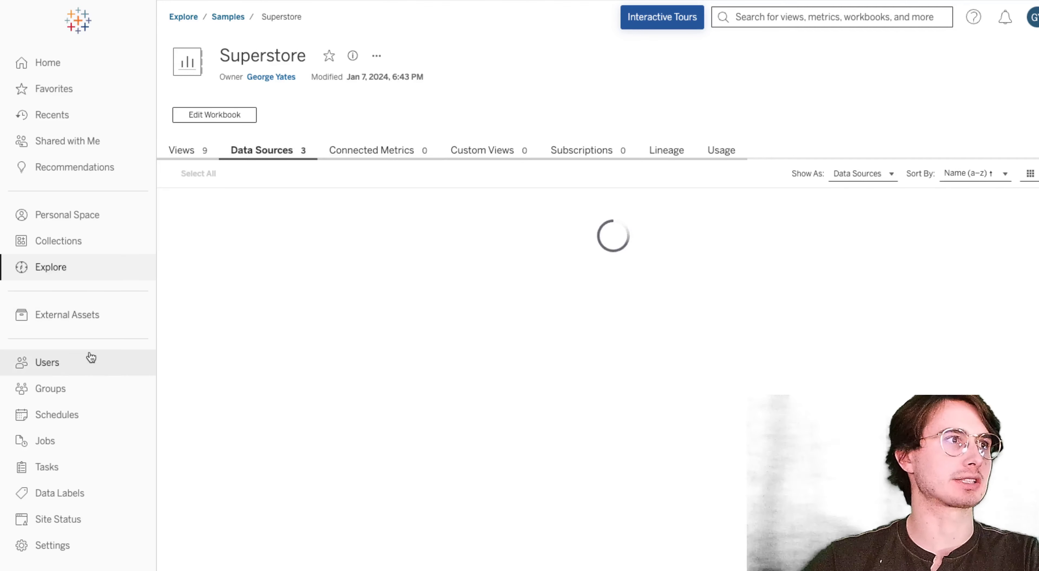
- Look through the databases and files listed in External Assets, briefly opening one of the listed files
click(74, 318)
scroll(729, 236, down, 2)
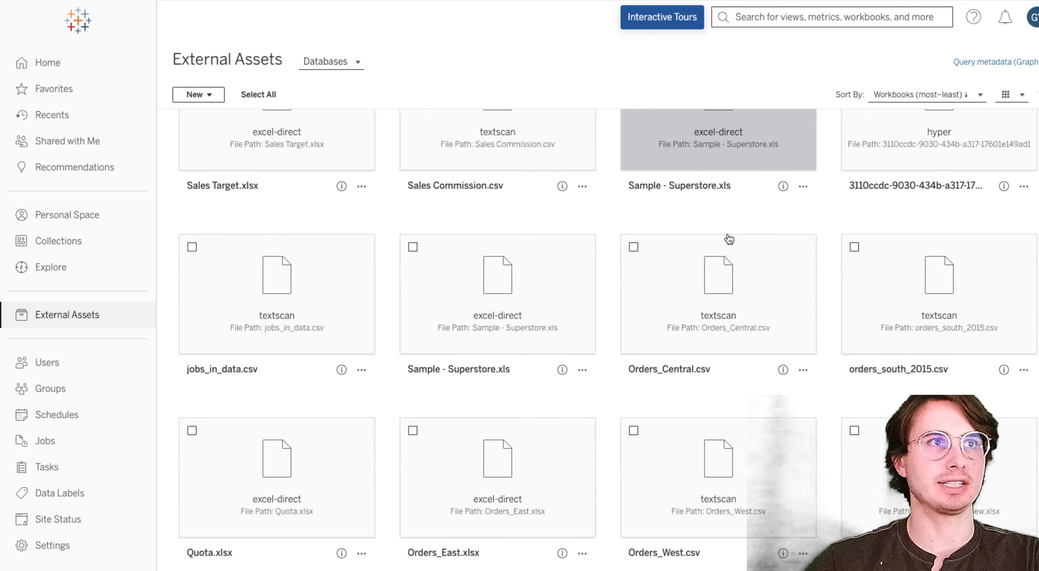
scroll(420, 206, up, 2)
click(499, 181)
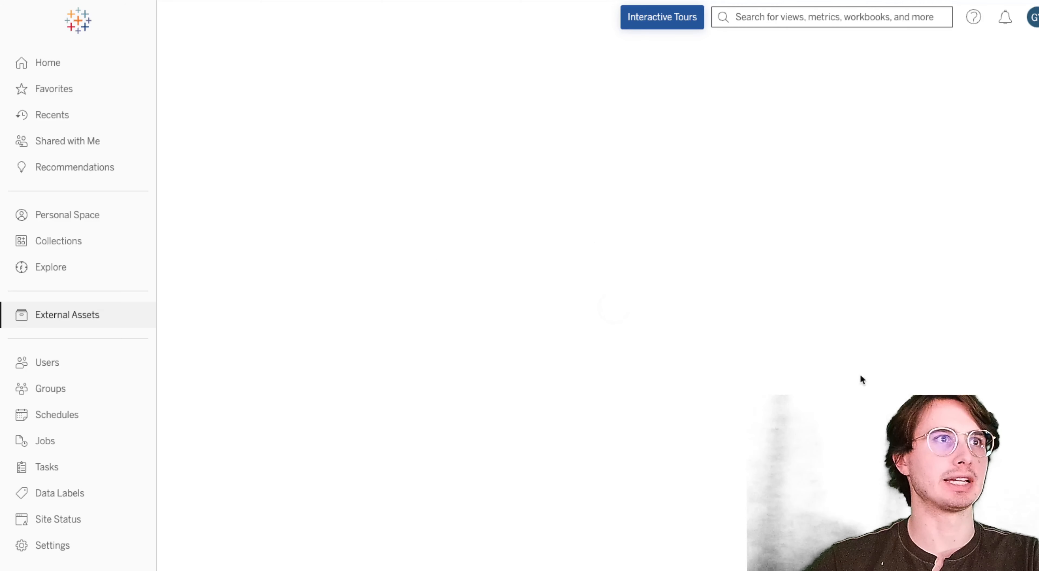
click(204, 16)
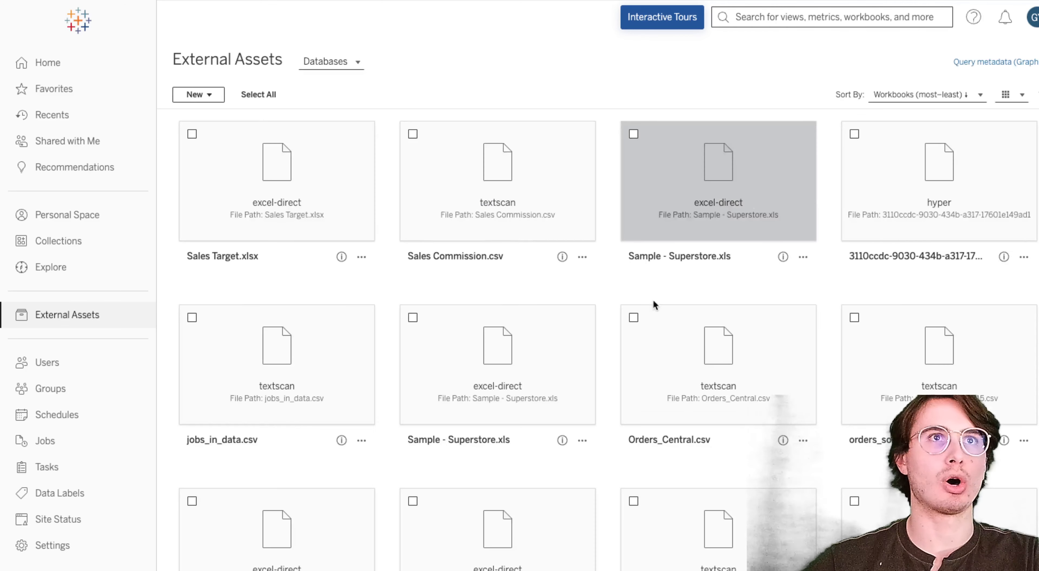
scroll(688, 359, down, 1)
scroll(688, 359, up, 2)
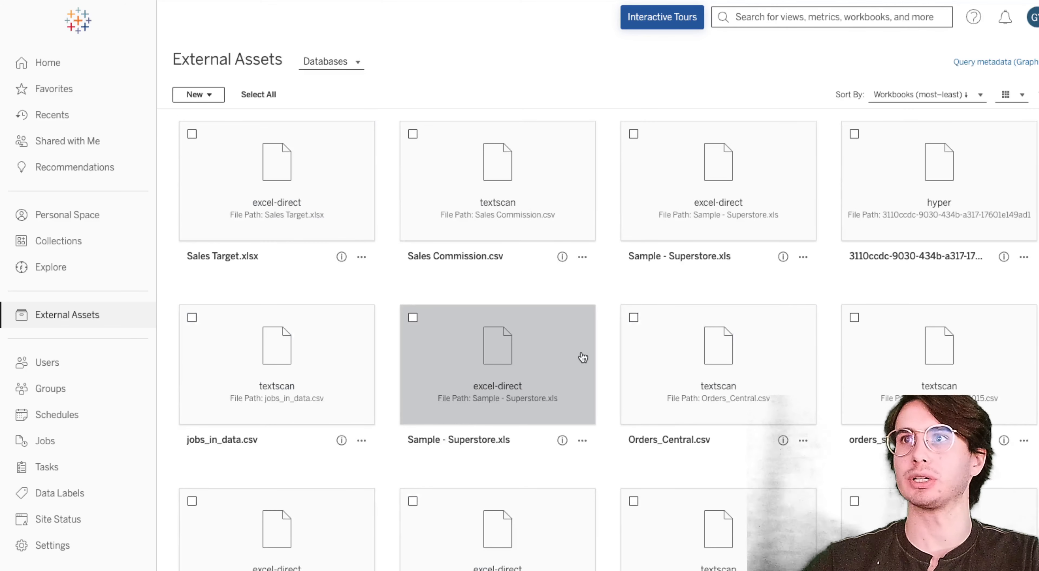
- View the Recents, Shared with Me, Recommendations, Personal Space and Explore pages of the site
click(86, 121)
click(105, 150)
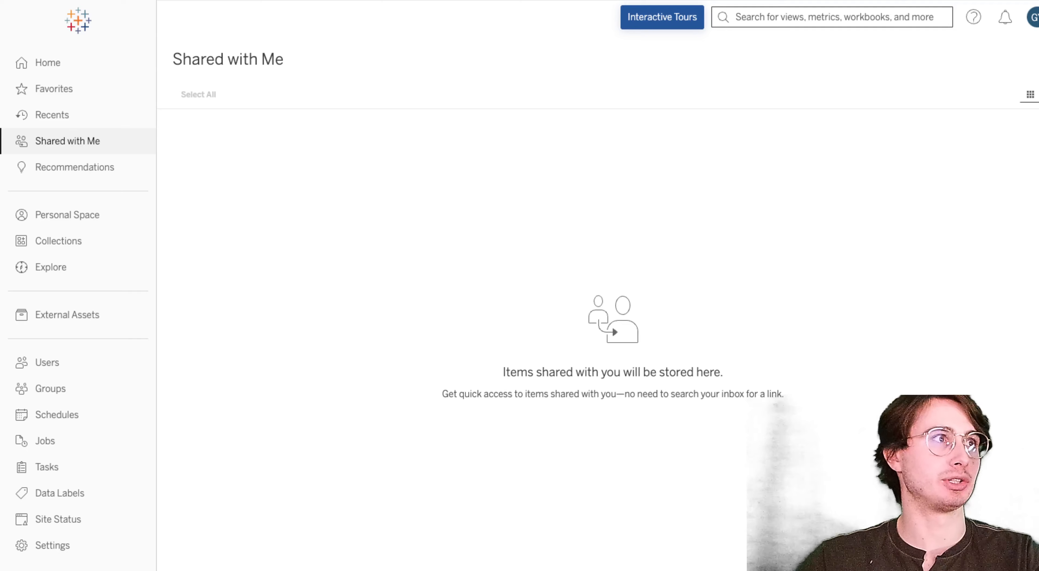
click(102, 174)
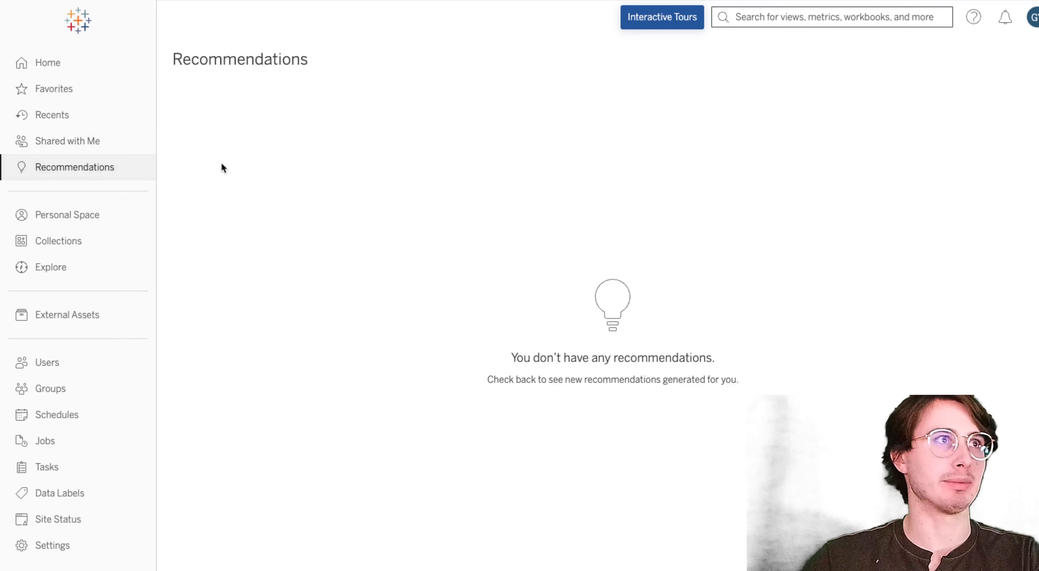
click(96, 212)
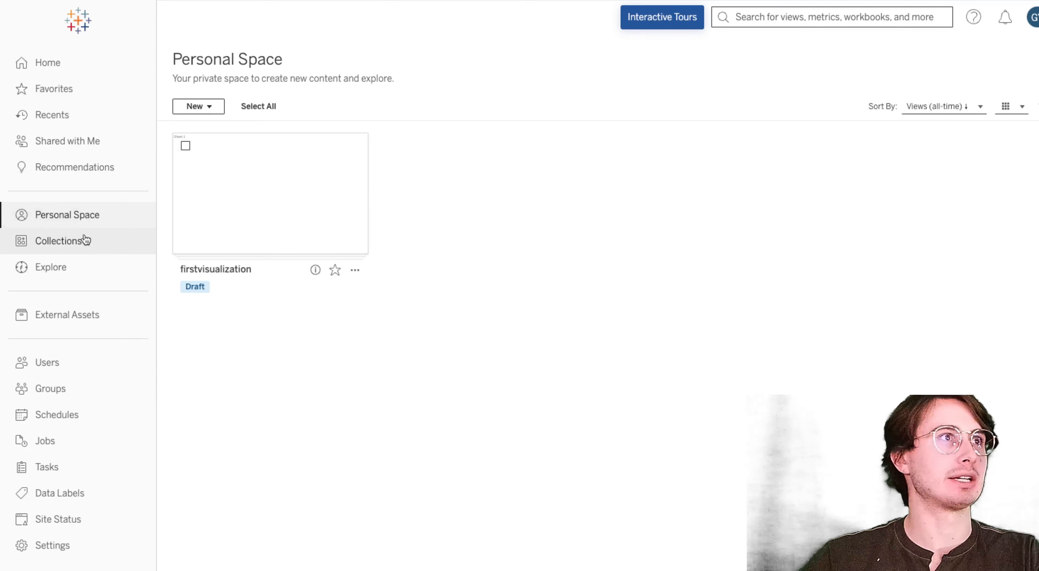
click(88, 263)
- Look through the Tasks, Jobs, Groups and Users administration pages, including the group-adding options, and return to the Home page
click(81, 469)
click(63, 440)
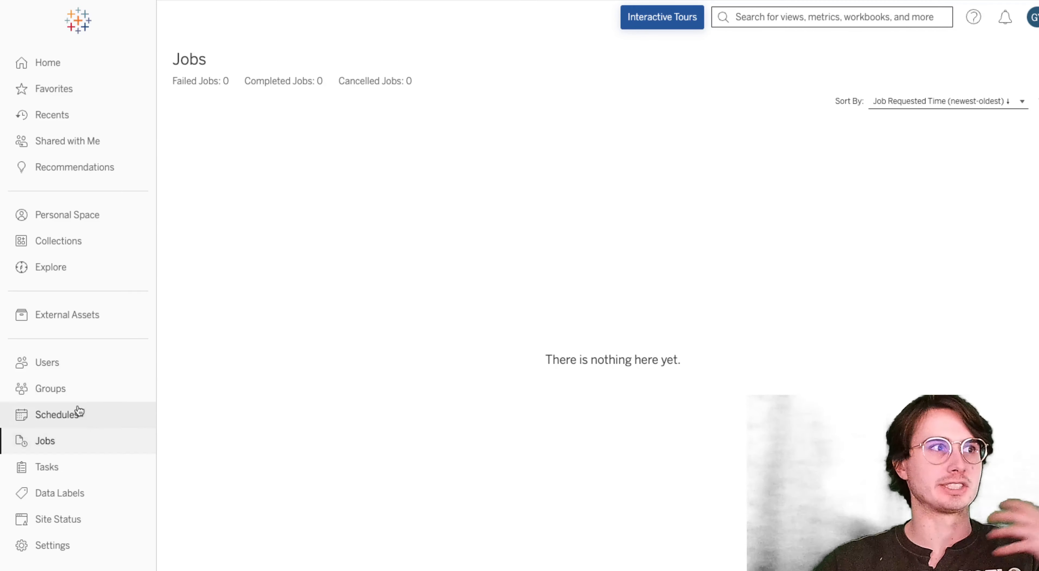
click(58, 388)
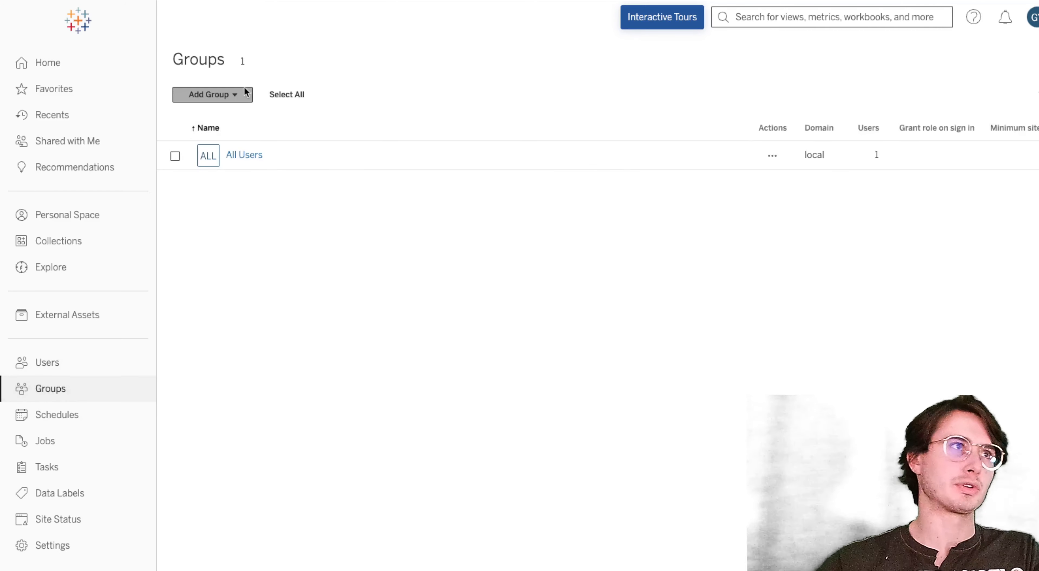
click(237, 94)
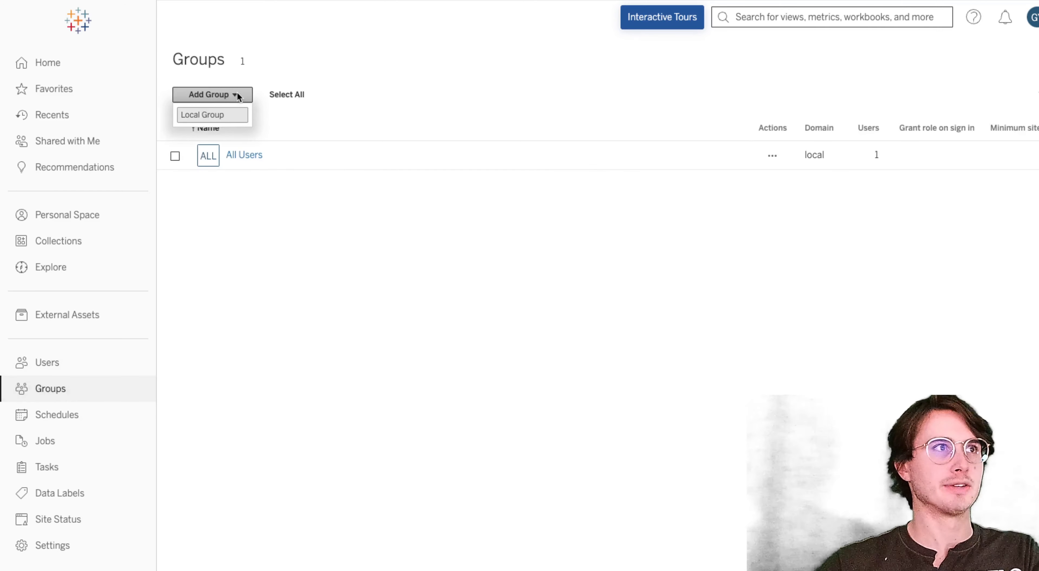
click(57, 366)
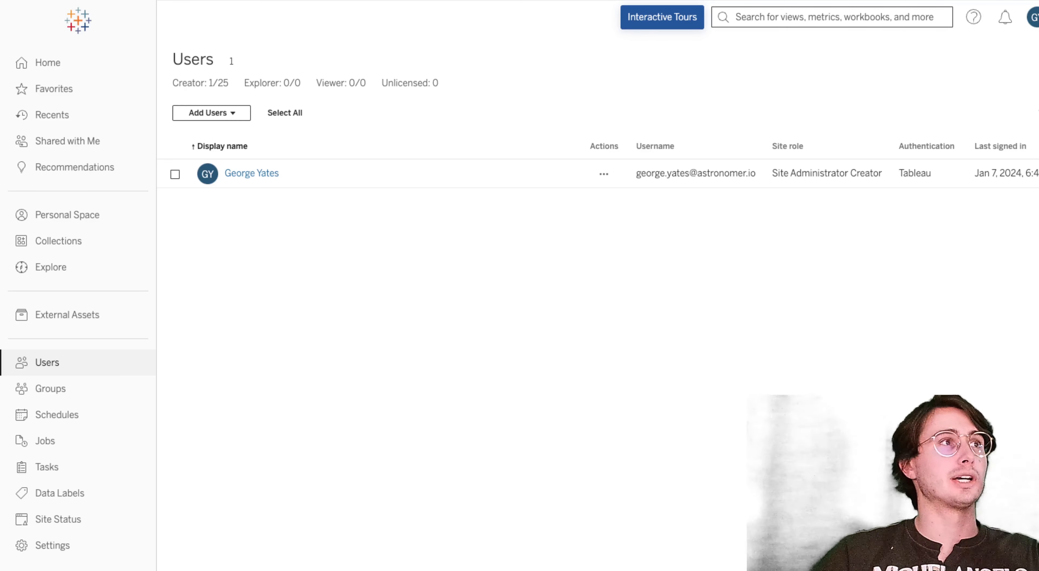
click(12, 62)
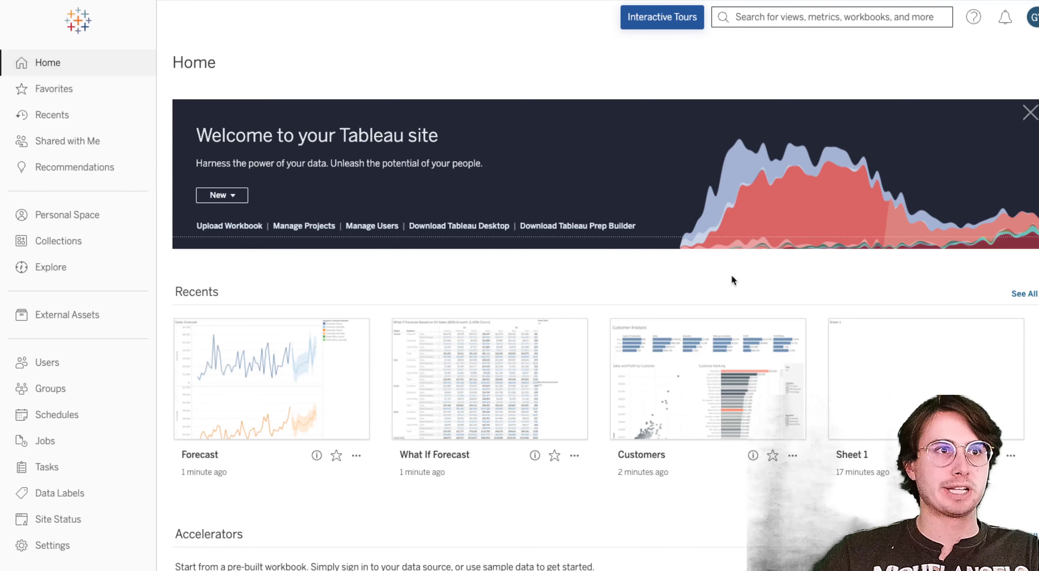